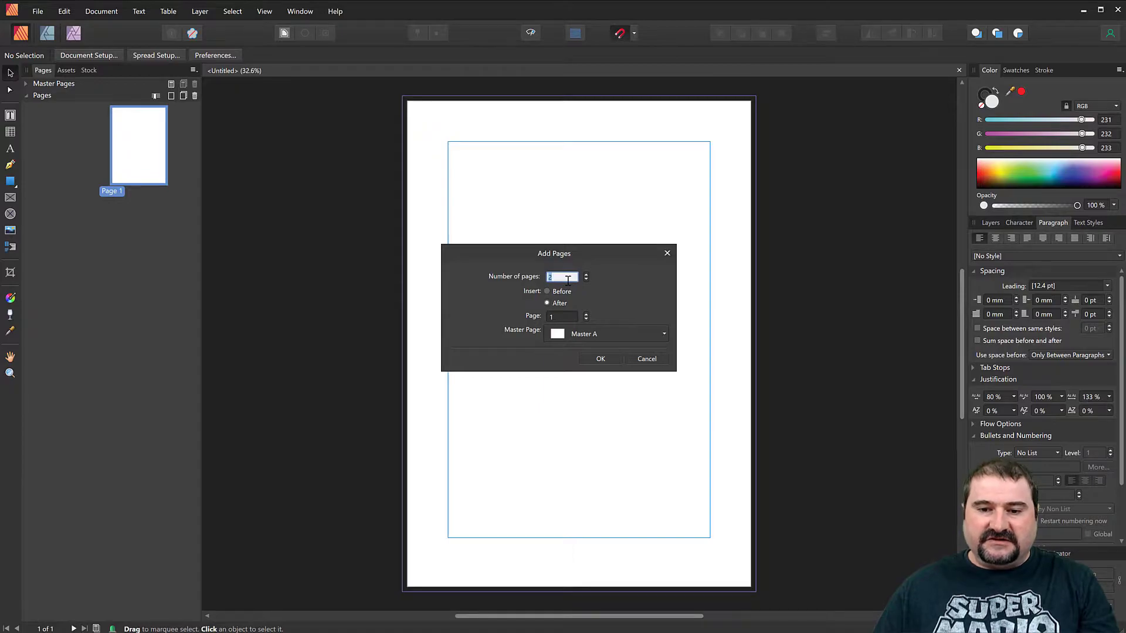
# Add 5 pages after page 1 using Master A.
pyautogui.write('5')
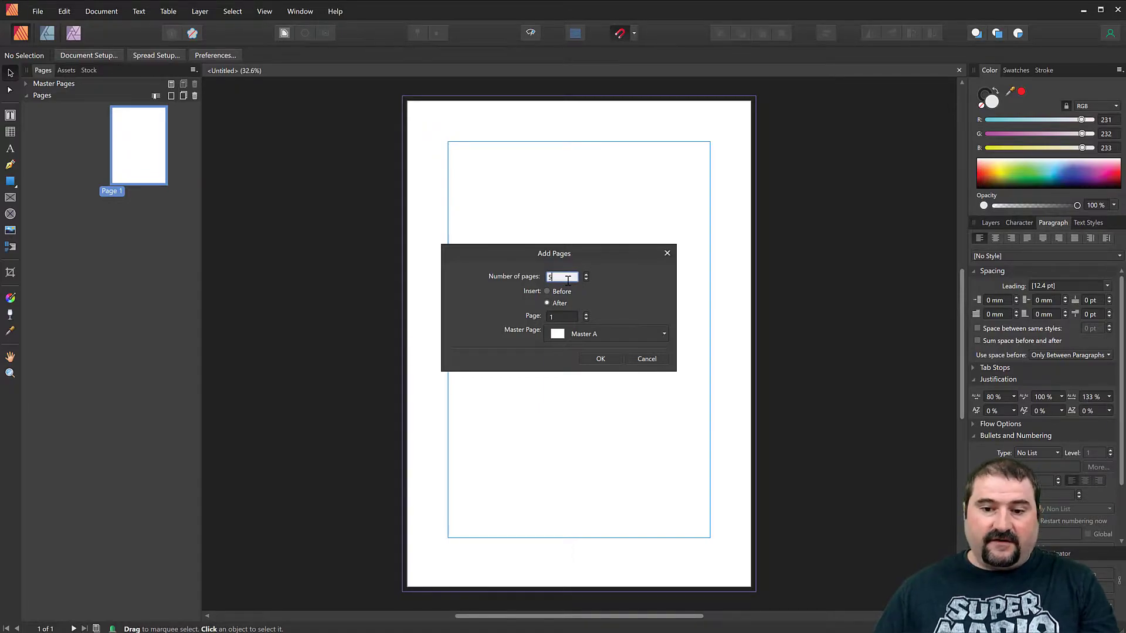
pyautogui.click(600, 359)
pyautogui.scroll(-5, 596, 427)
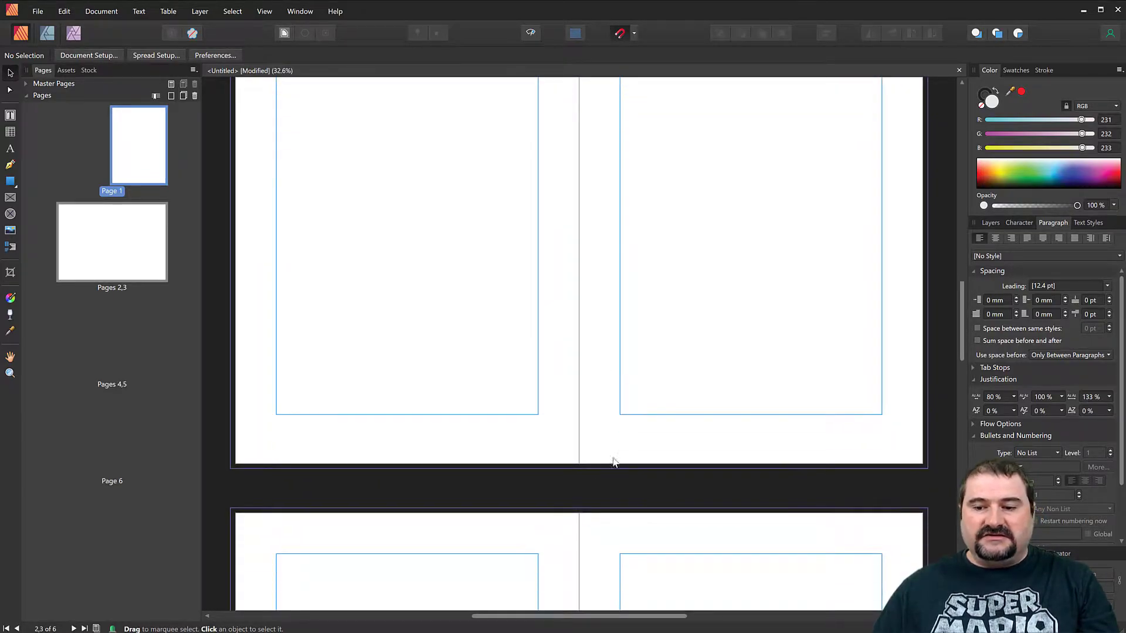
pyautogui.scroll(-5, 614, 463)
pyautogui.scroll(3, 614, 462)
pyautogui.scroll(-4, 614, 462)
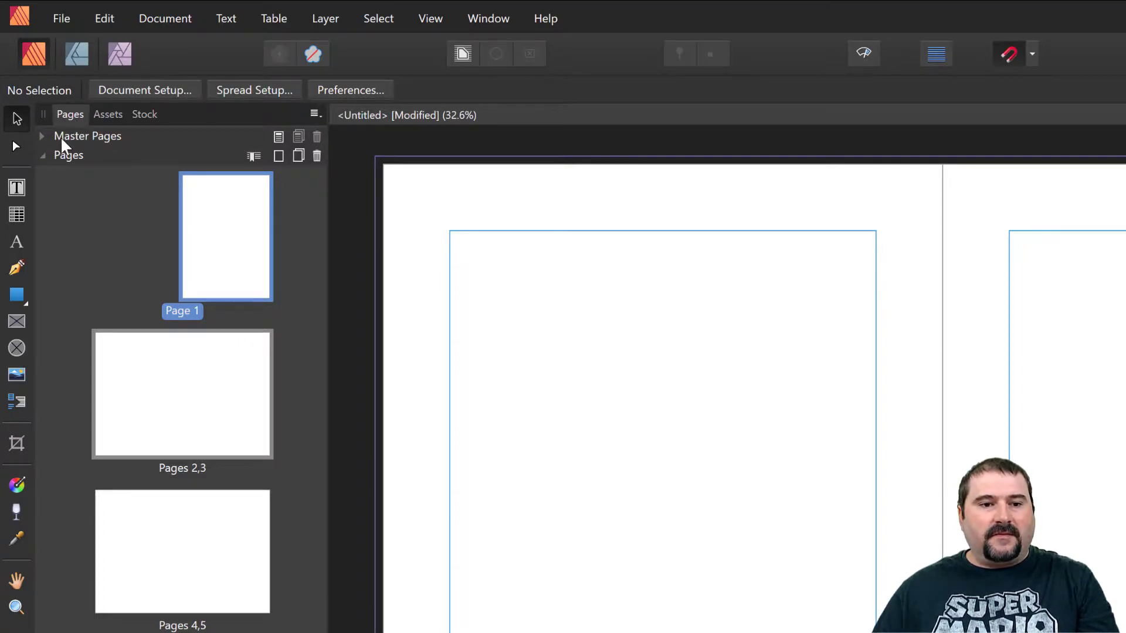
pyautogui.click(444, 20)
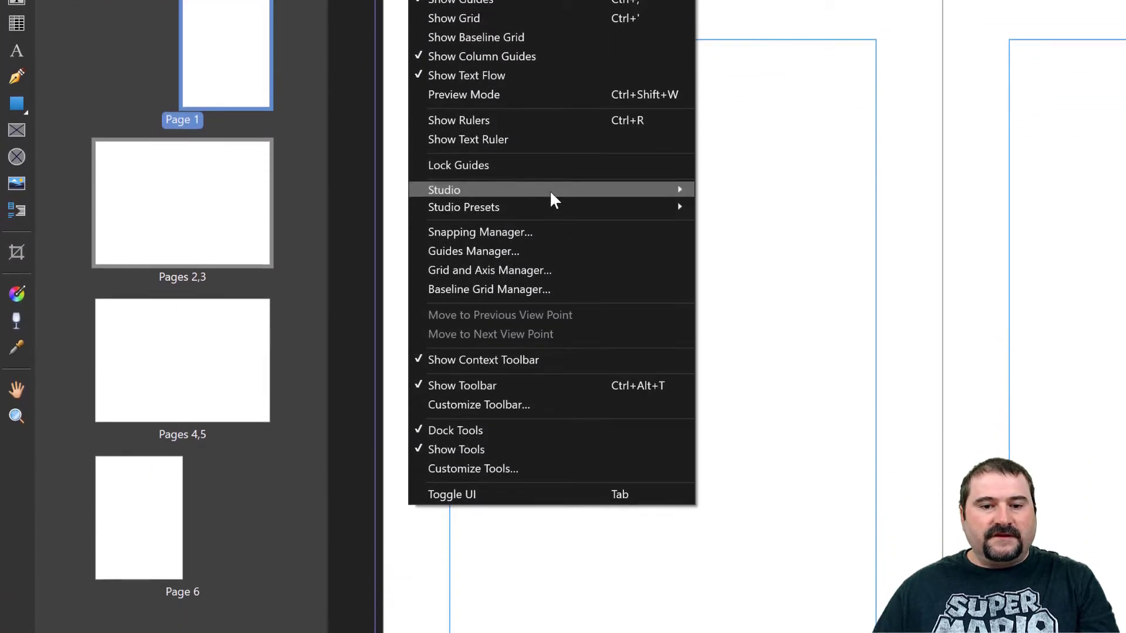
pyautogui.moveTo(550, 190)
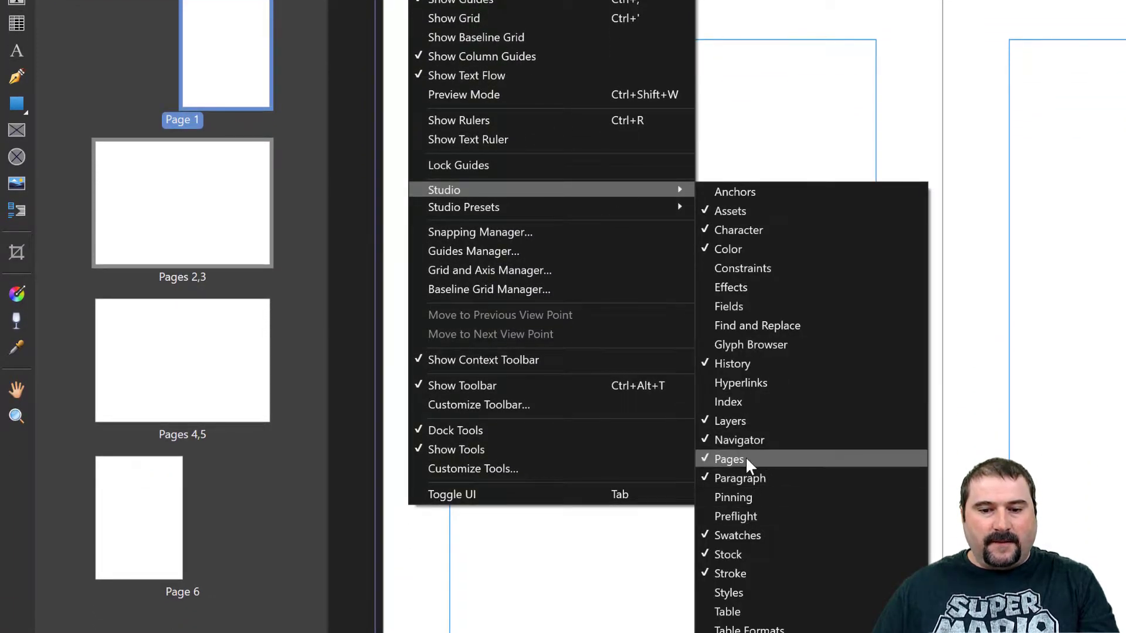
pyautogui.click(977, 388)
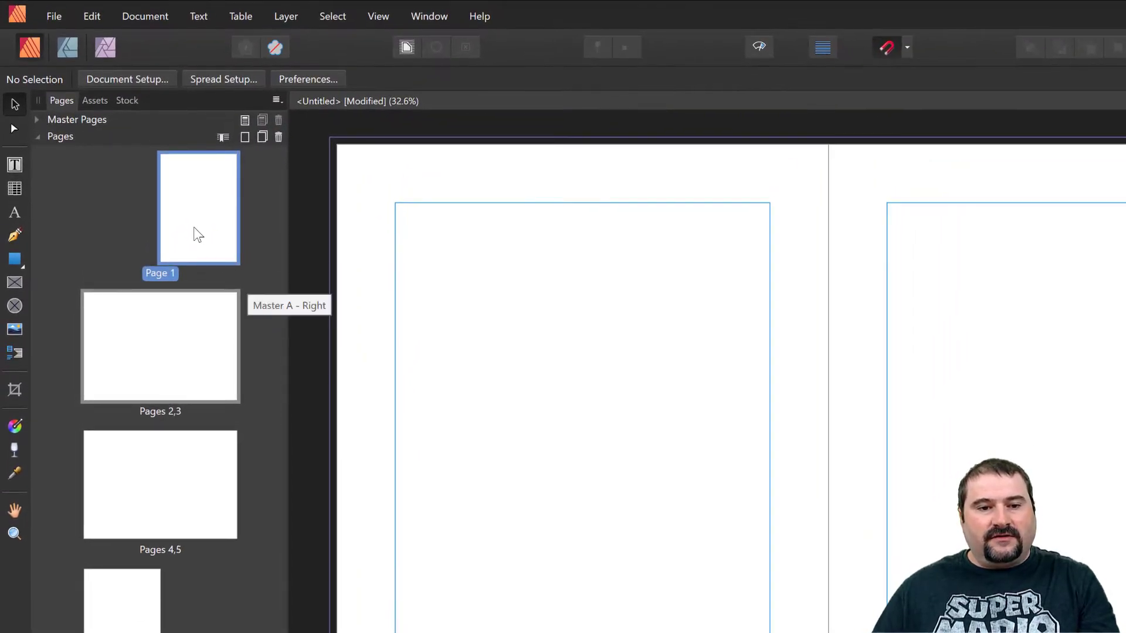
# Reveal the document's master pages and open Master A for editing.
pyautogui.click(37, 120)
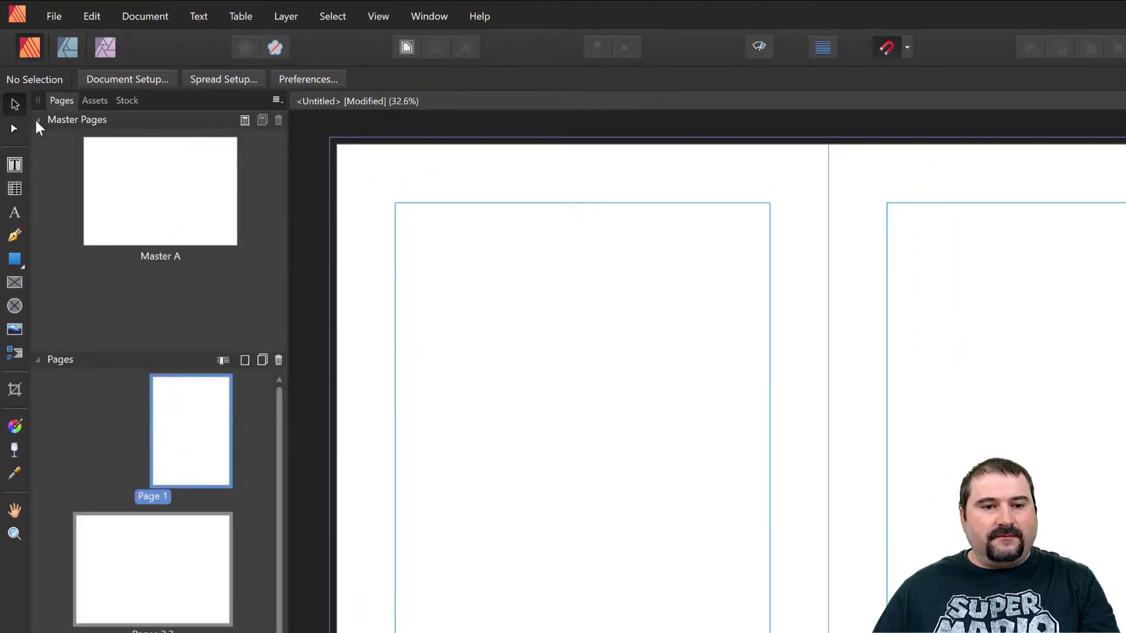
pyautogui.click(166, 195)
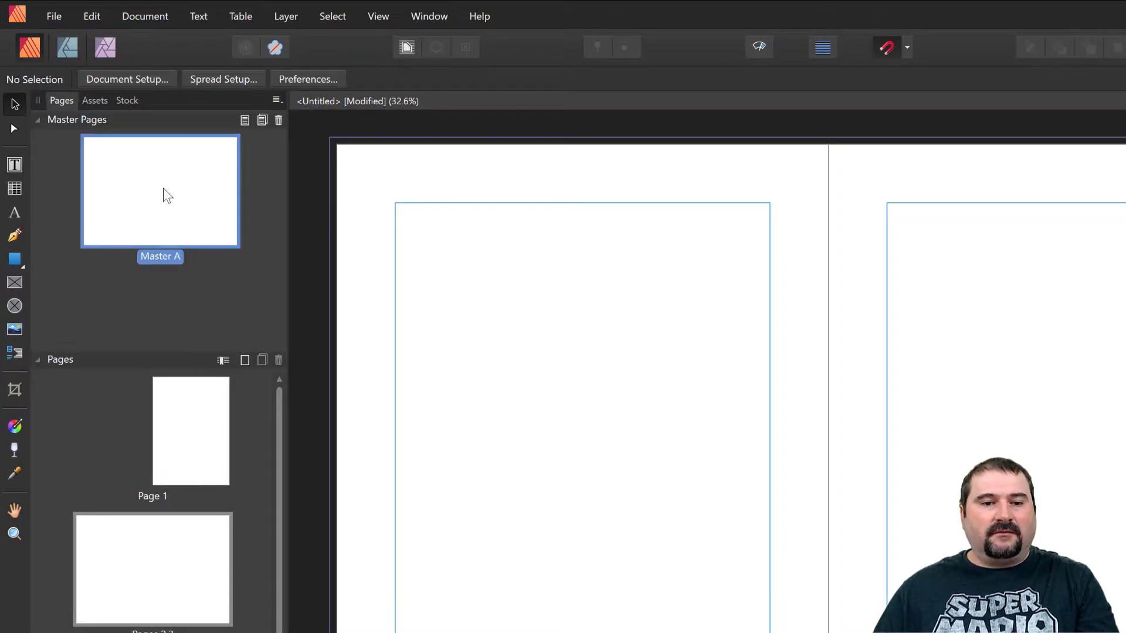
pyautogui.doubleClick(164, 190)
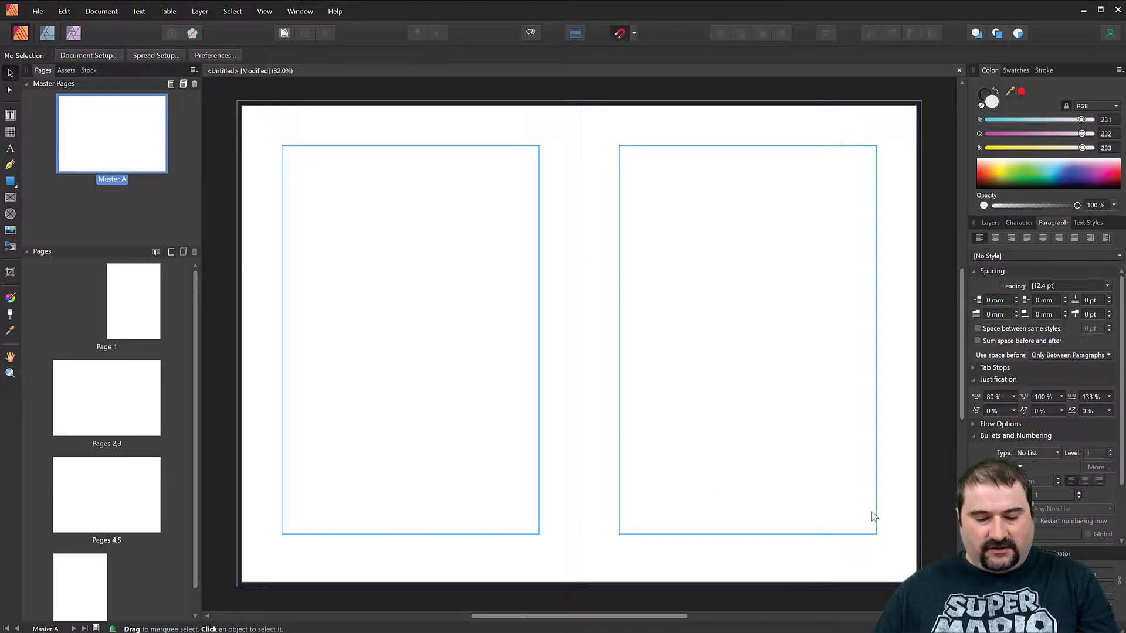
# Draw a small text frame inside the lower outer margin corner of the right-hand master page.
pyautogui.scroll(5, 877, 534)
pyautogui.scroll(1, 880, 548)
pyautogui.scroll(-1, 877, 546)
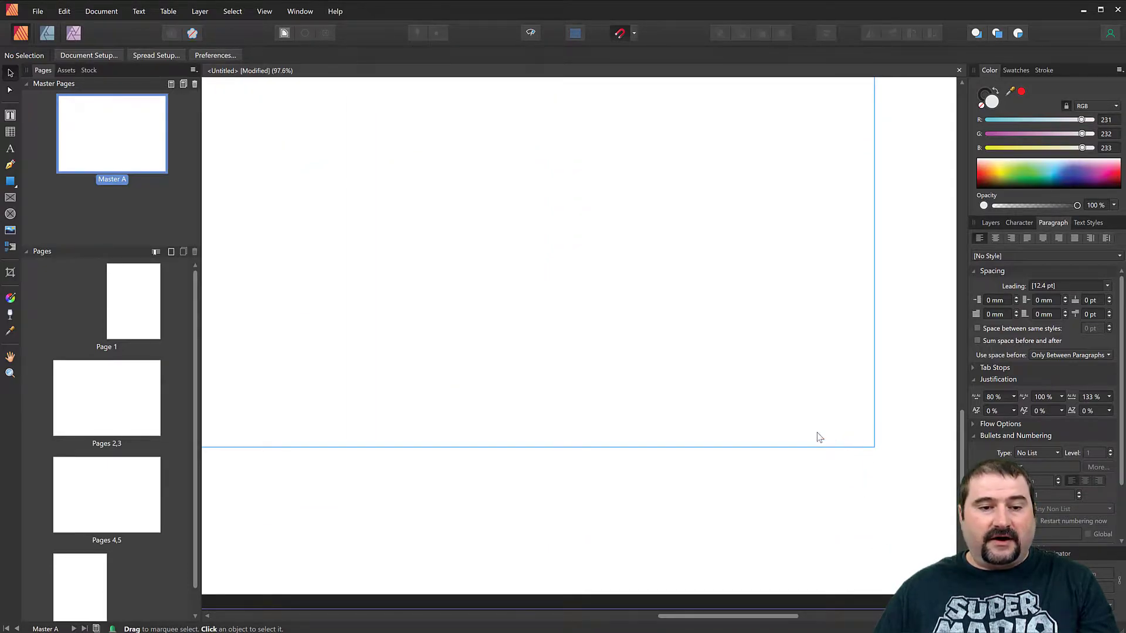
pyautogui.click(10, 117)
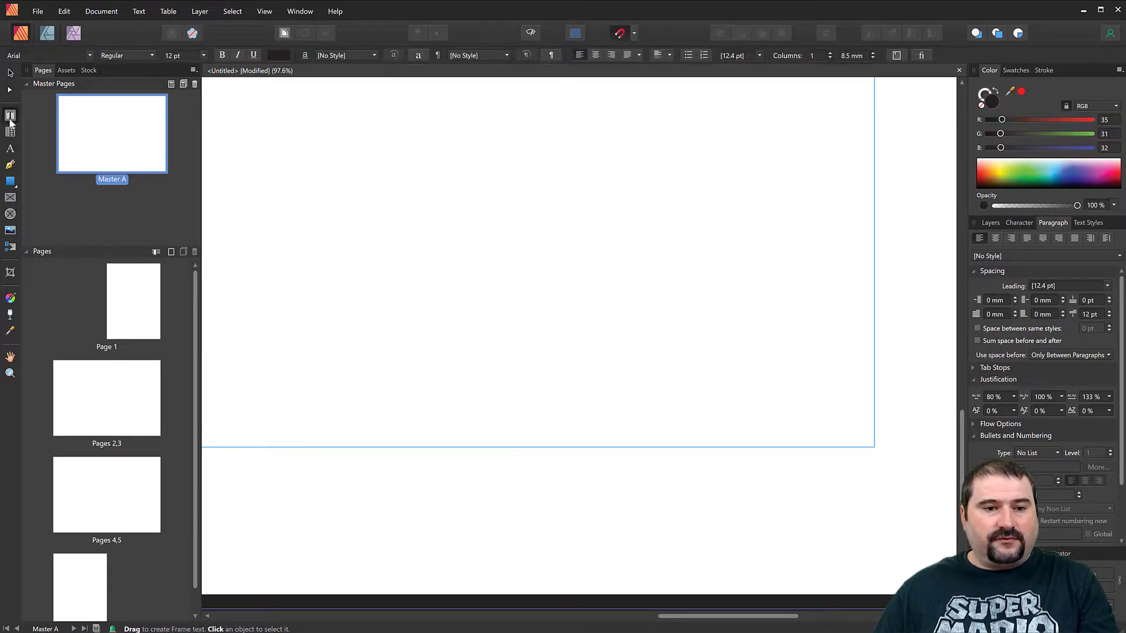
pyautogui.moveTo(703, 332); pyautogui.dragTo(825, 414)
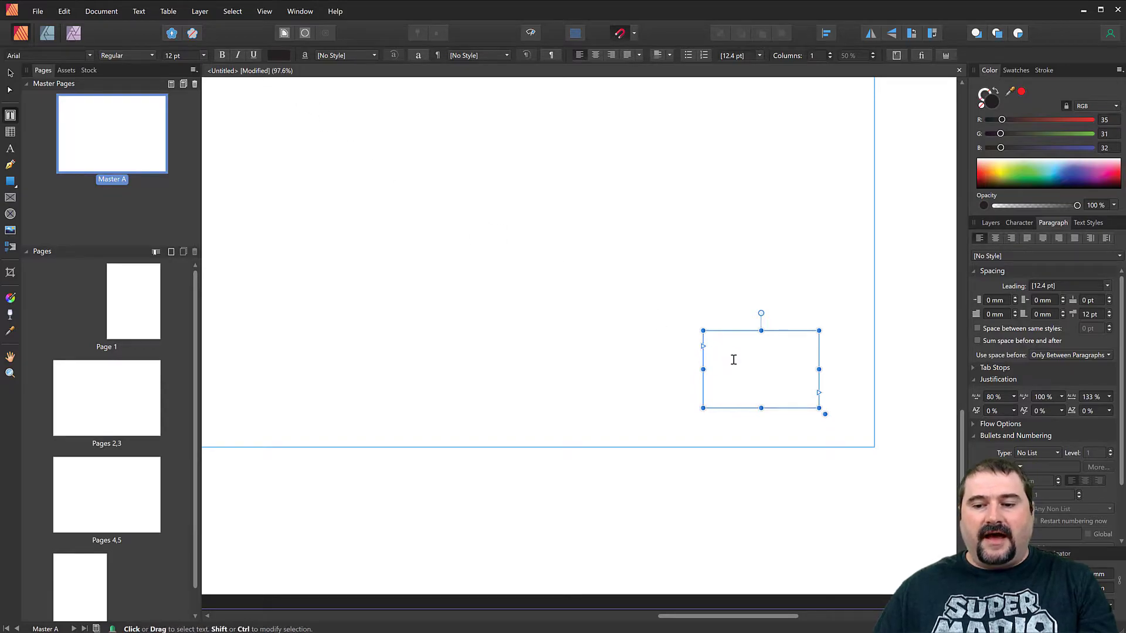
pyautogui.write('#')
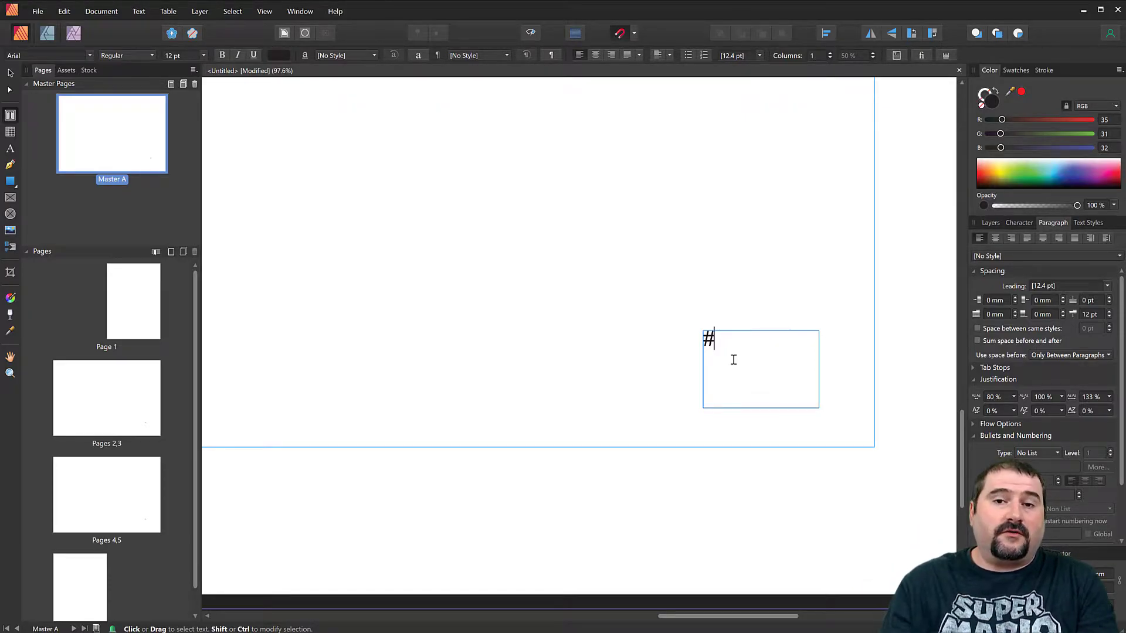
pyautogui.press('BackSpace')
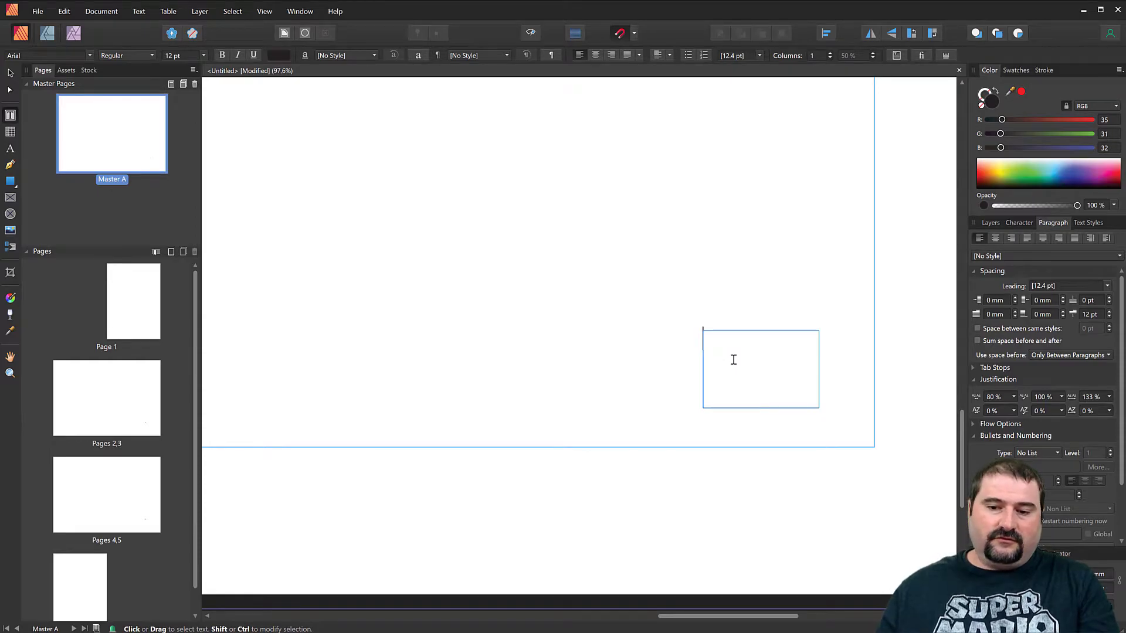
pyautogui.press('Escape')
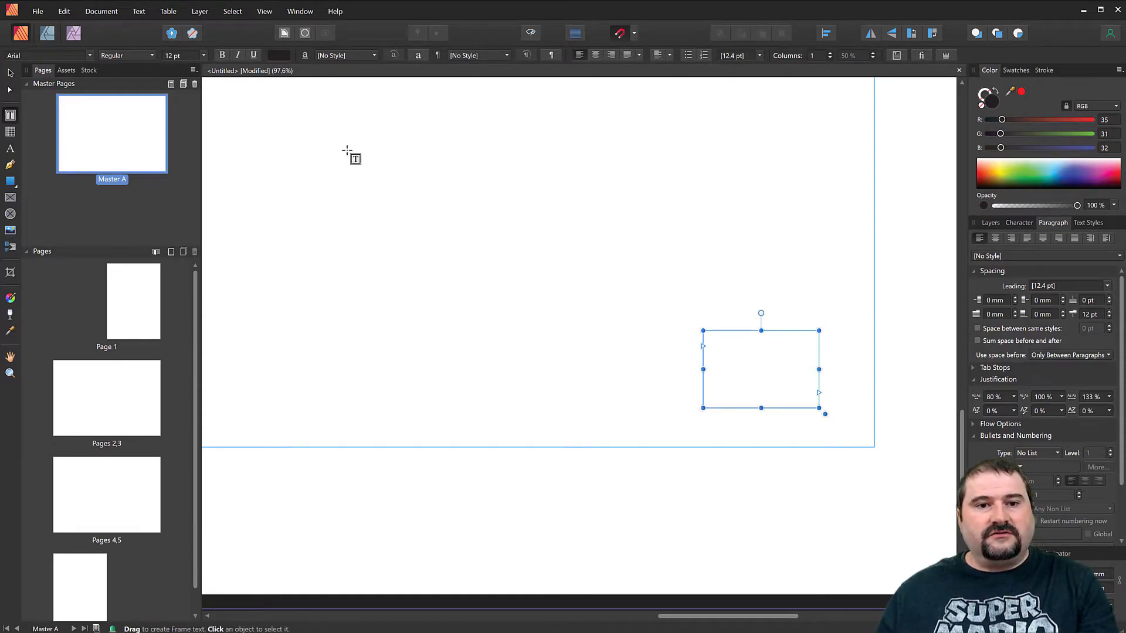
# Insert a Page Number field into the text frame on the right-hand master page.
pyautogui.click(140, 12)
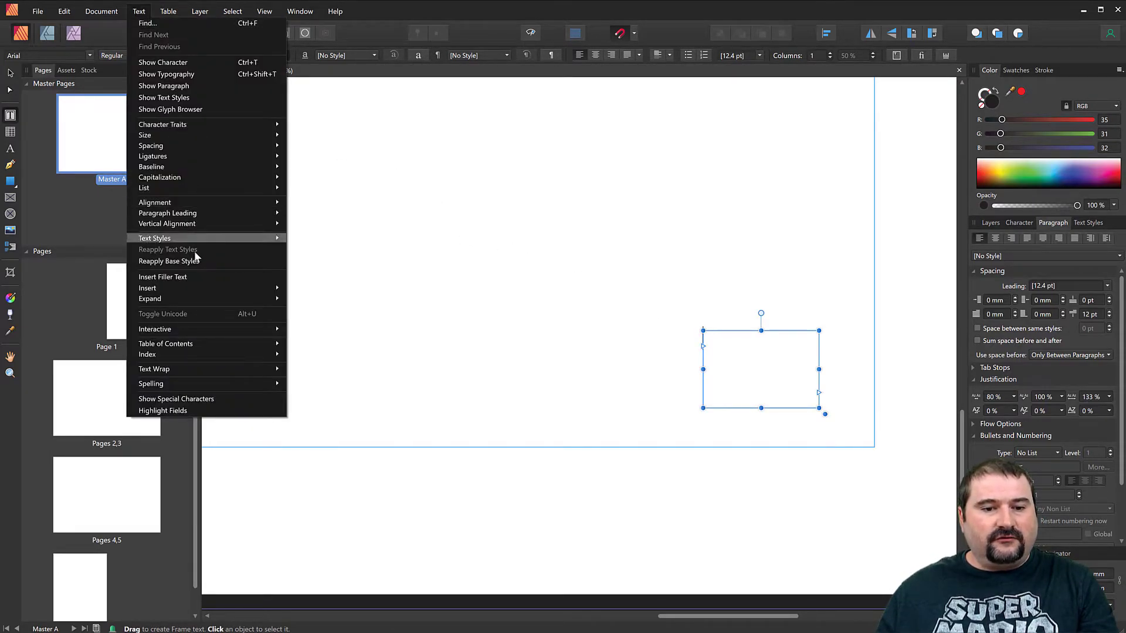
pyautogui.moveTo(186, 287)
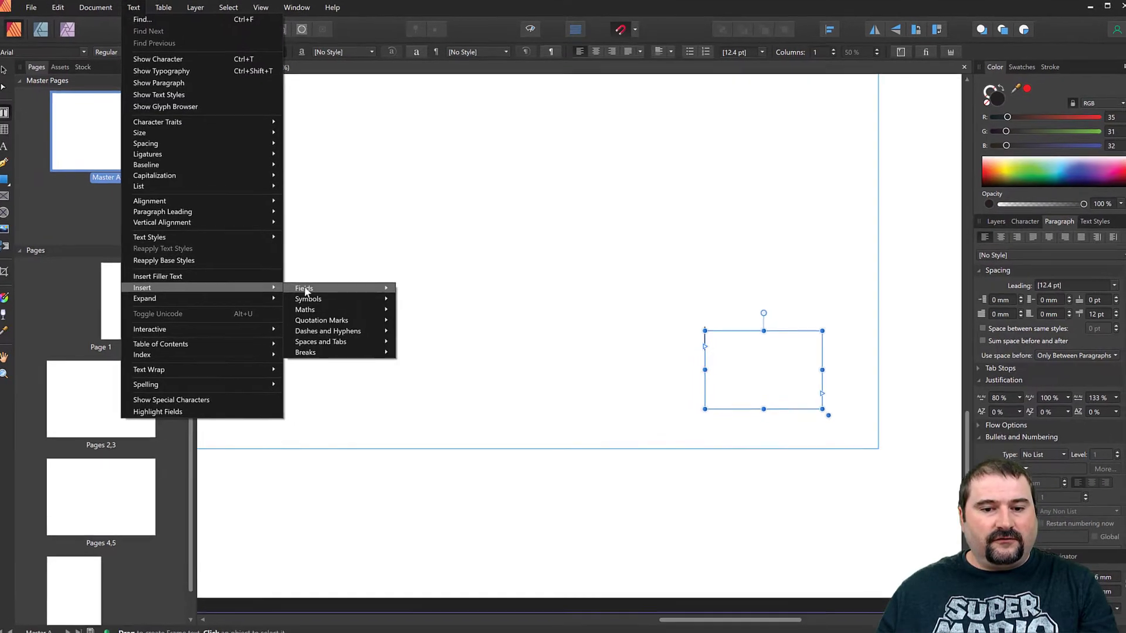
pyautogui.moveTo(317, 288)
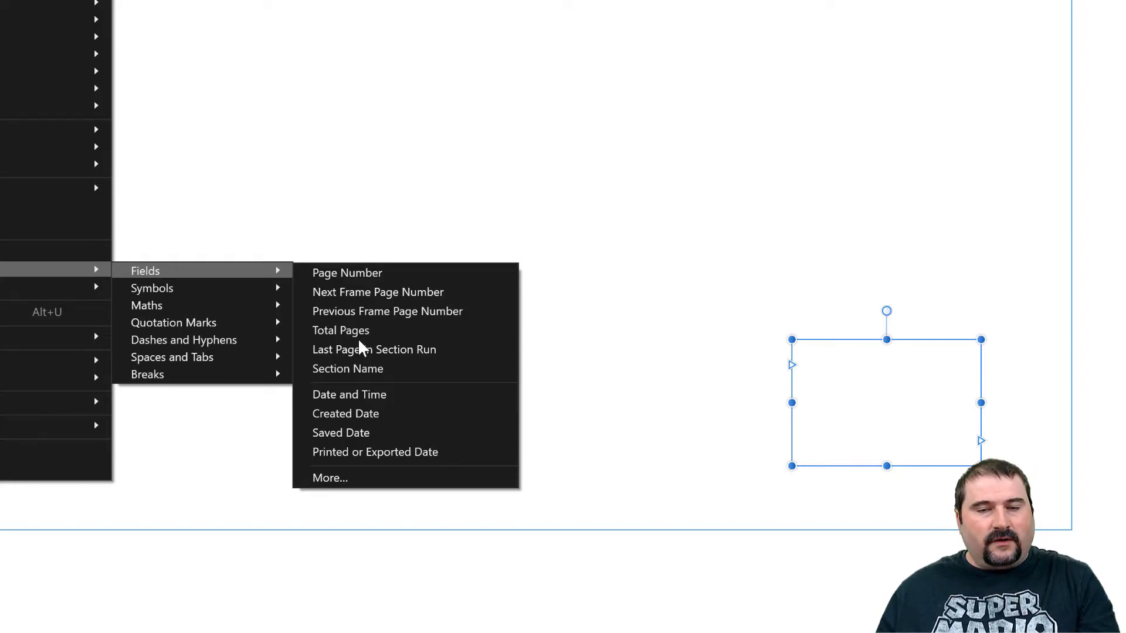
pyautogui.click(360, 273)
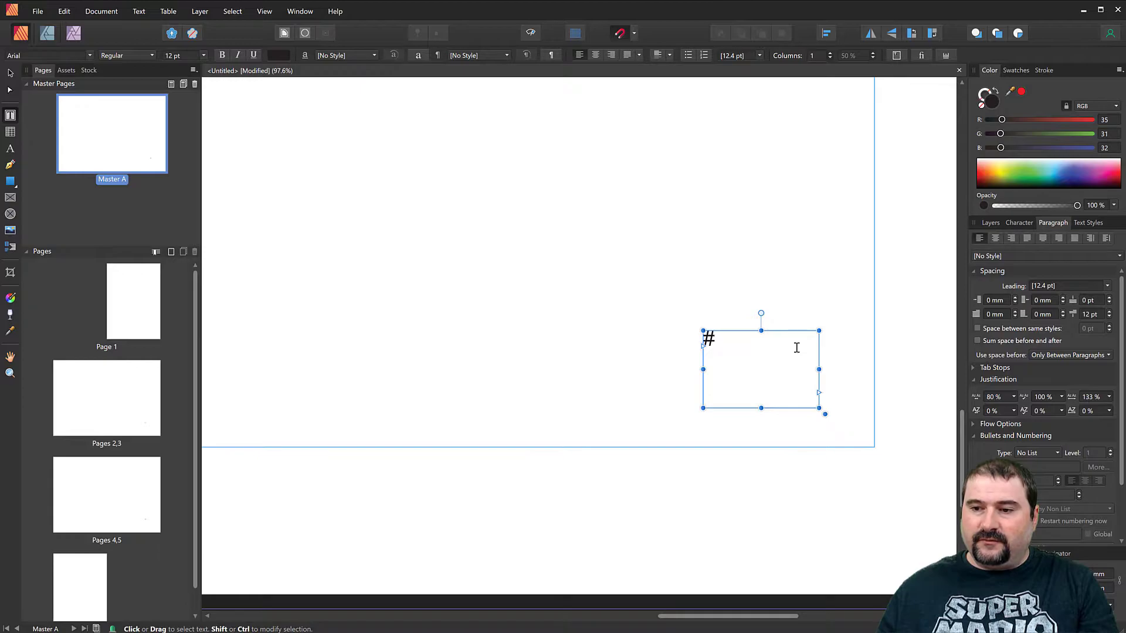
# Center the page number both horizontally and vertically within its text frame.
pyautogui.click(995, 239)
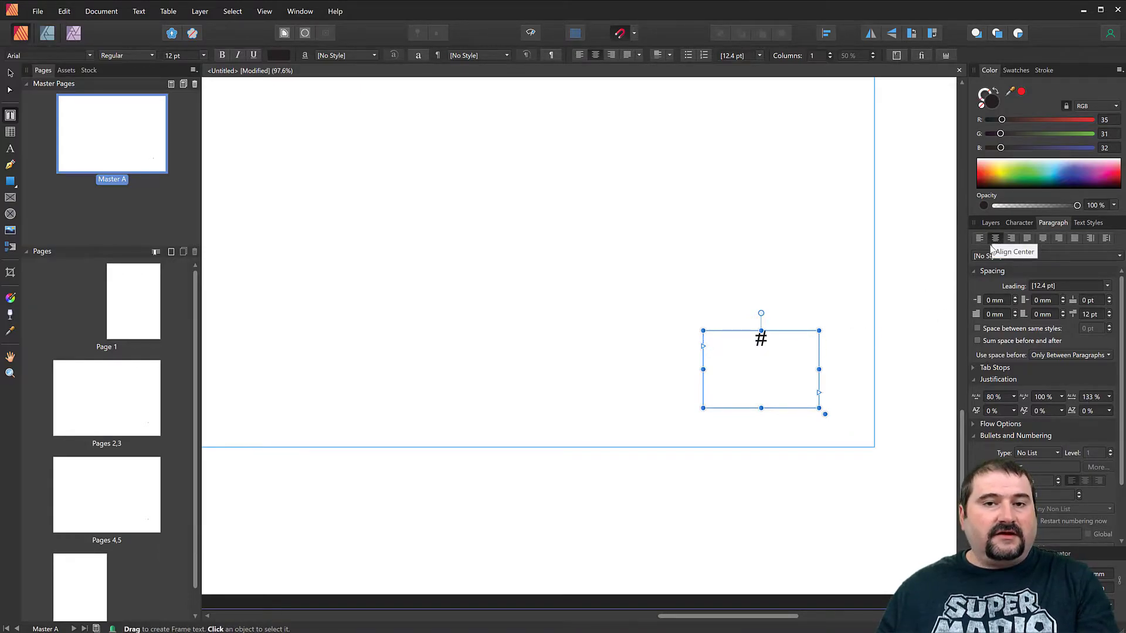
pyautogui.click(142, 16)
pyautogui.moveTo(195, 224)
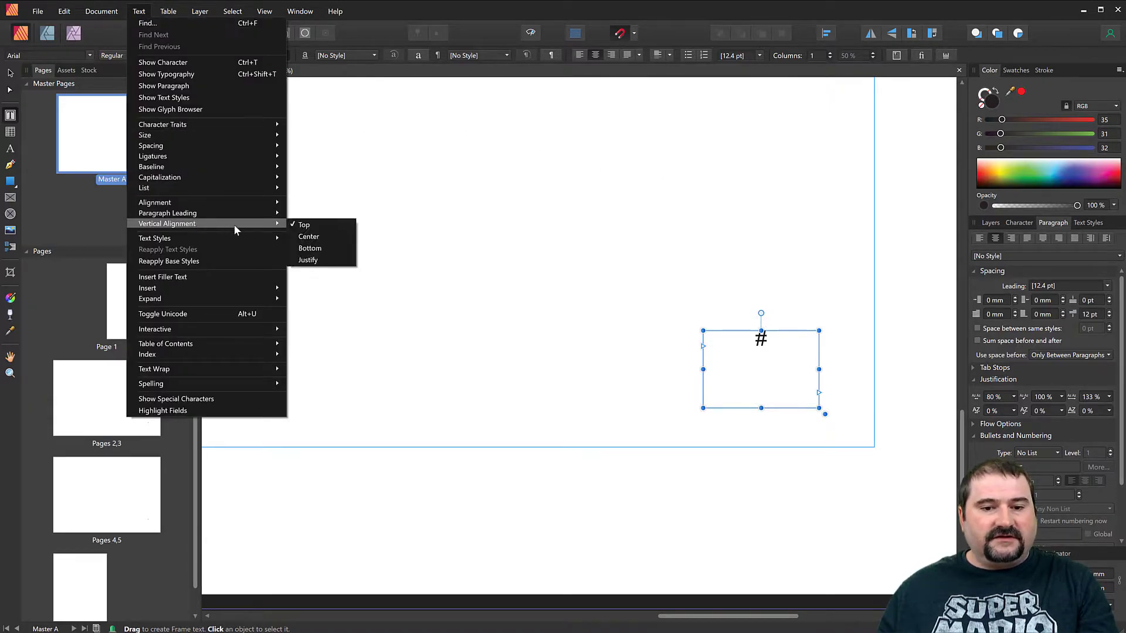
pyautogui.click(314, 239)
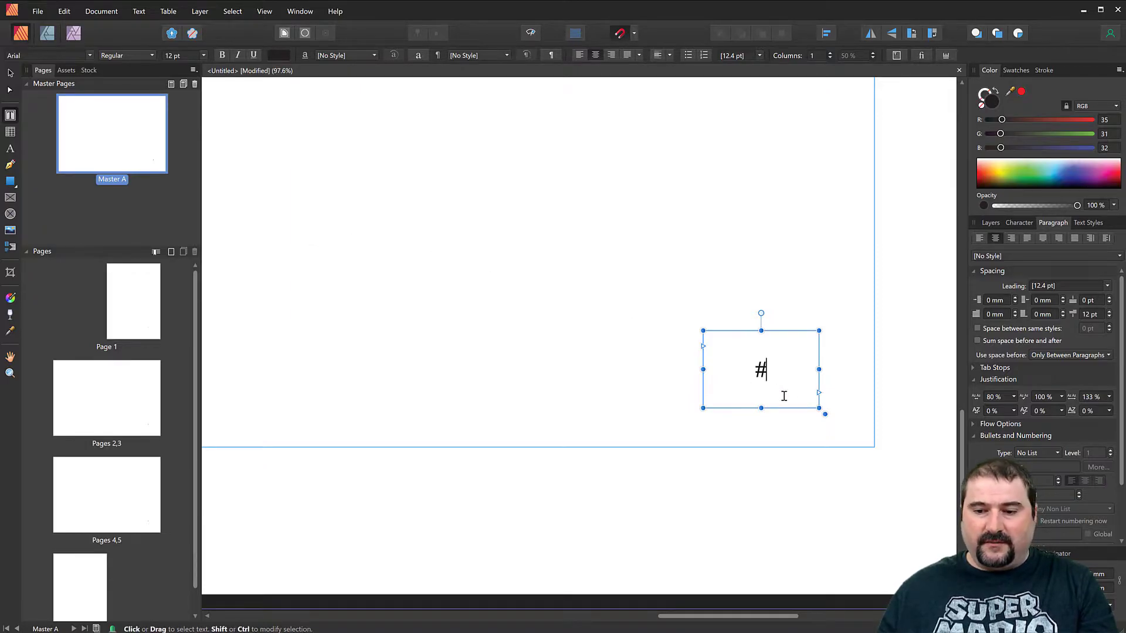
# Shrink the text frame around the page number and set the number's font size to 16 pt.
pyautogui.moveTo(820, 409); pyautogui.dragTo(735, 359)
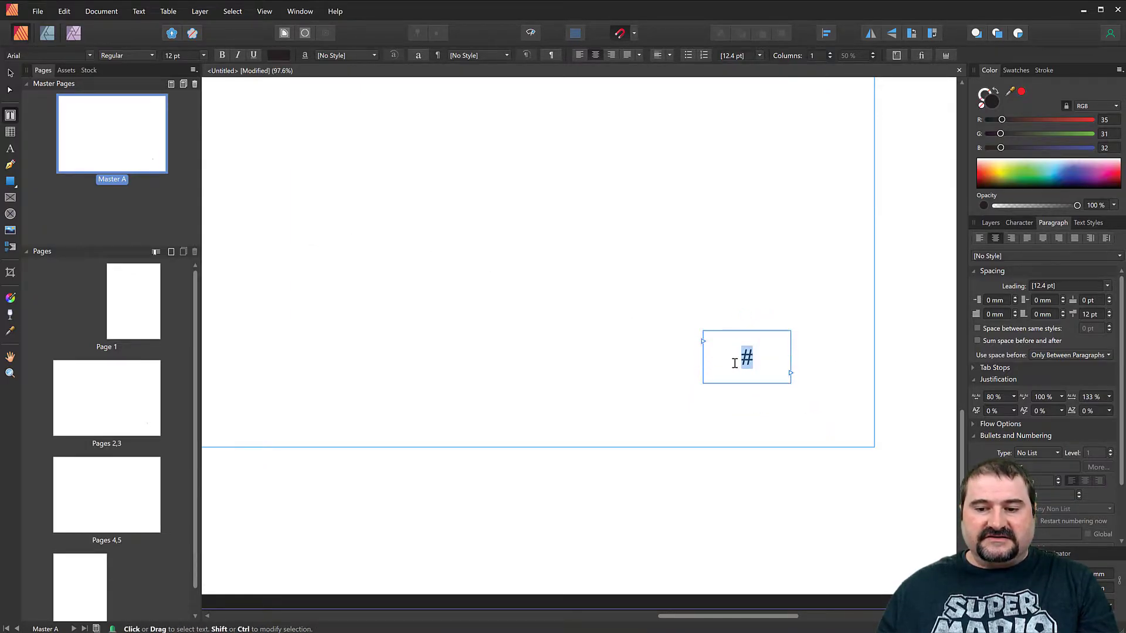
pyautogui.click(196, 55)
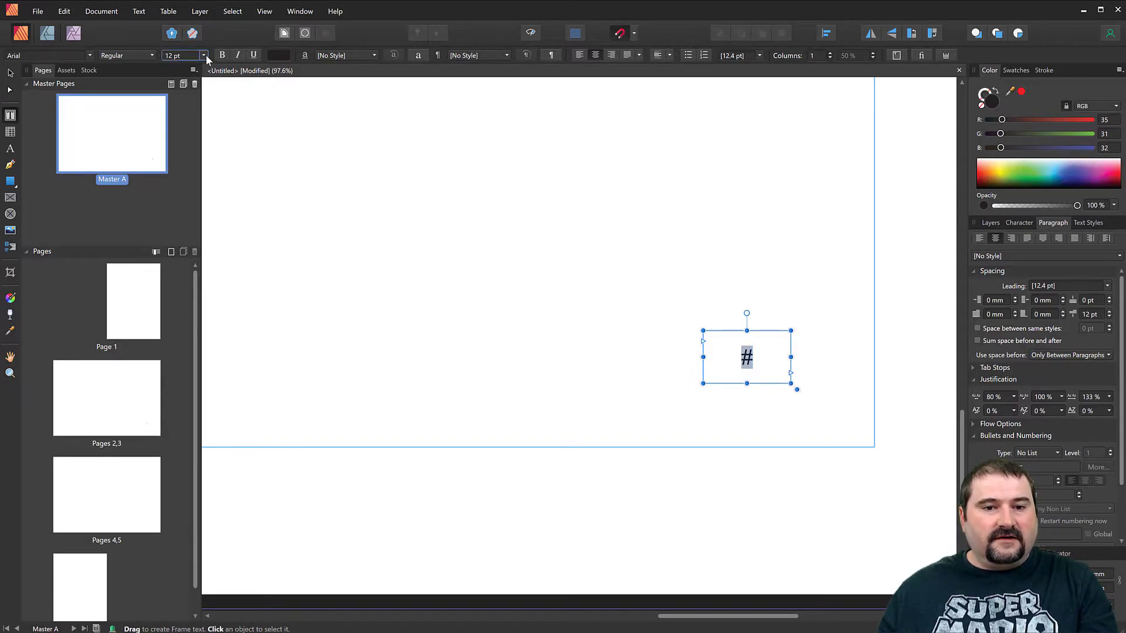
pyautogui.click(204, 55)
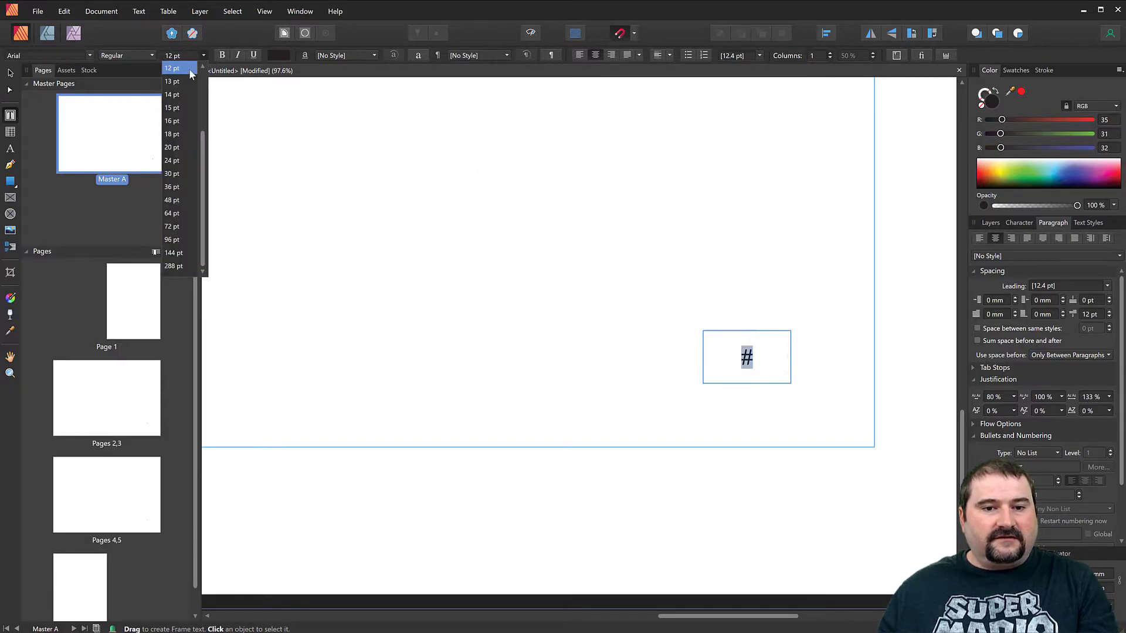
pyautogui.click(180, 119)
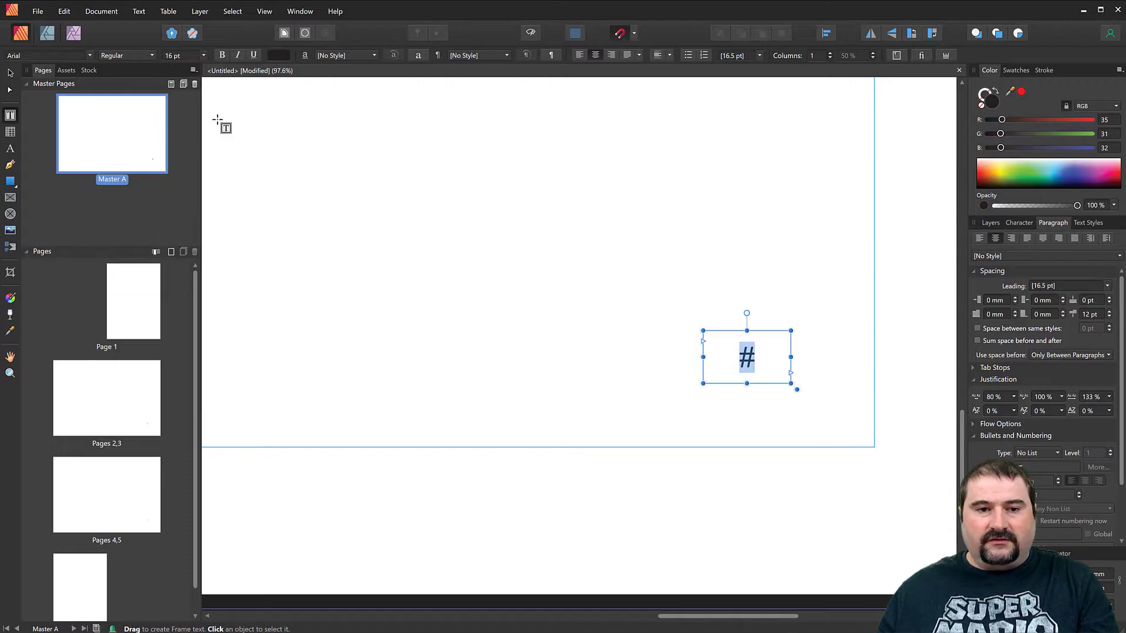
pyautogui.click(152, 55)
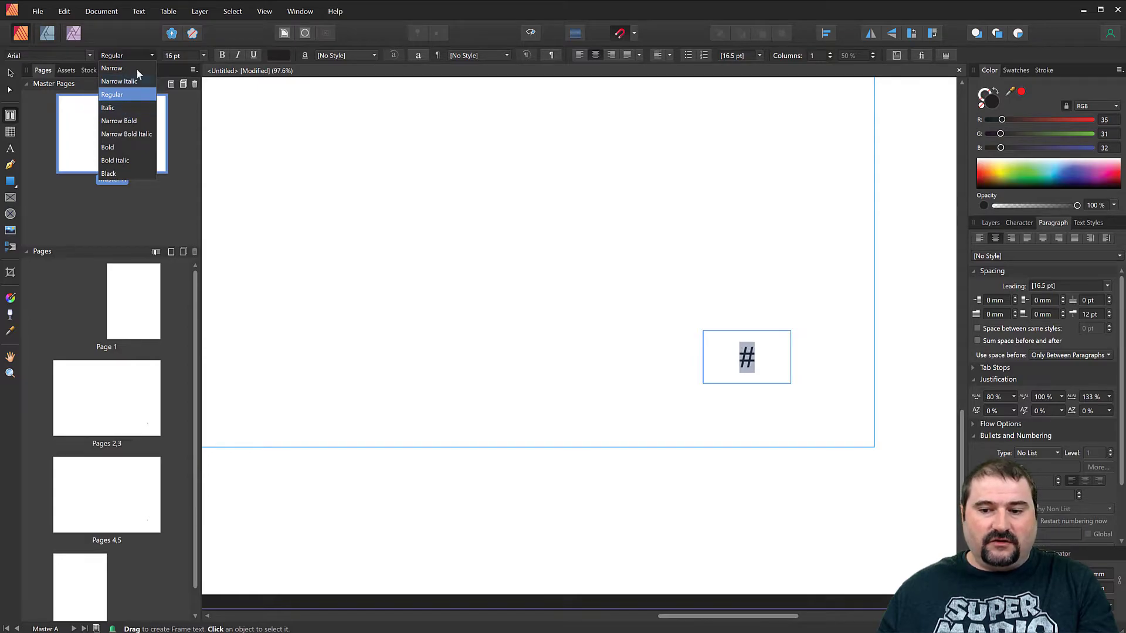
pyautogui.click(141, 41)
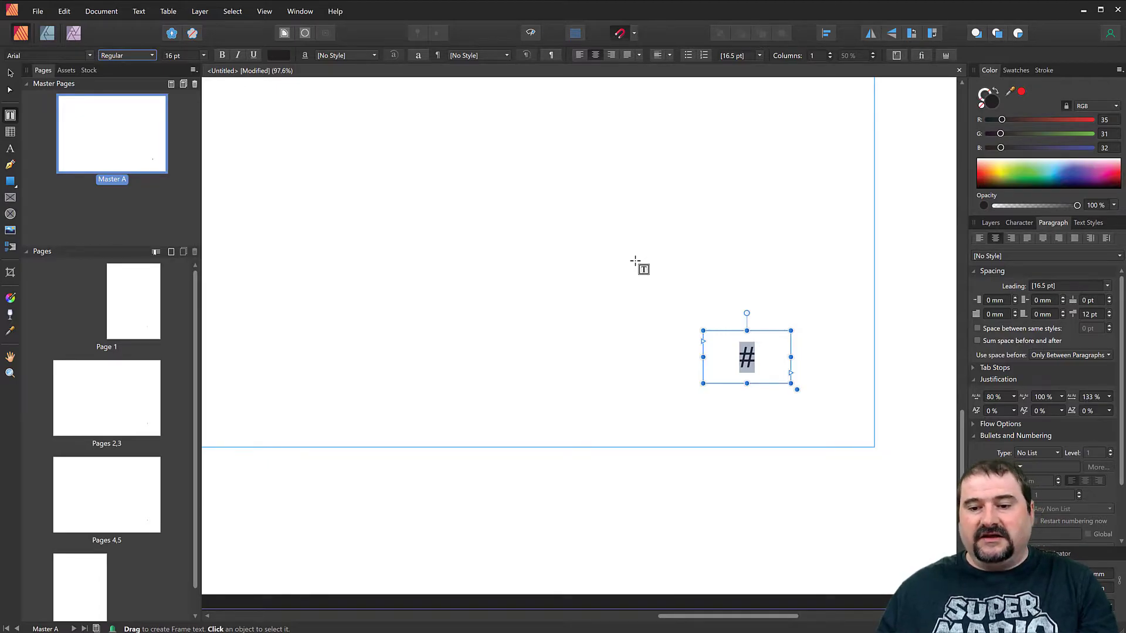
# Move the page number frame just below the right-hand page's lower outer margin corner and right-align its text.
pyautogui.click(10, 72)
pyautogui.moveTo(745, 368); pyautogui.dragTo(830, 497)
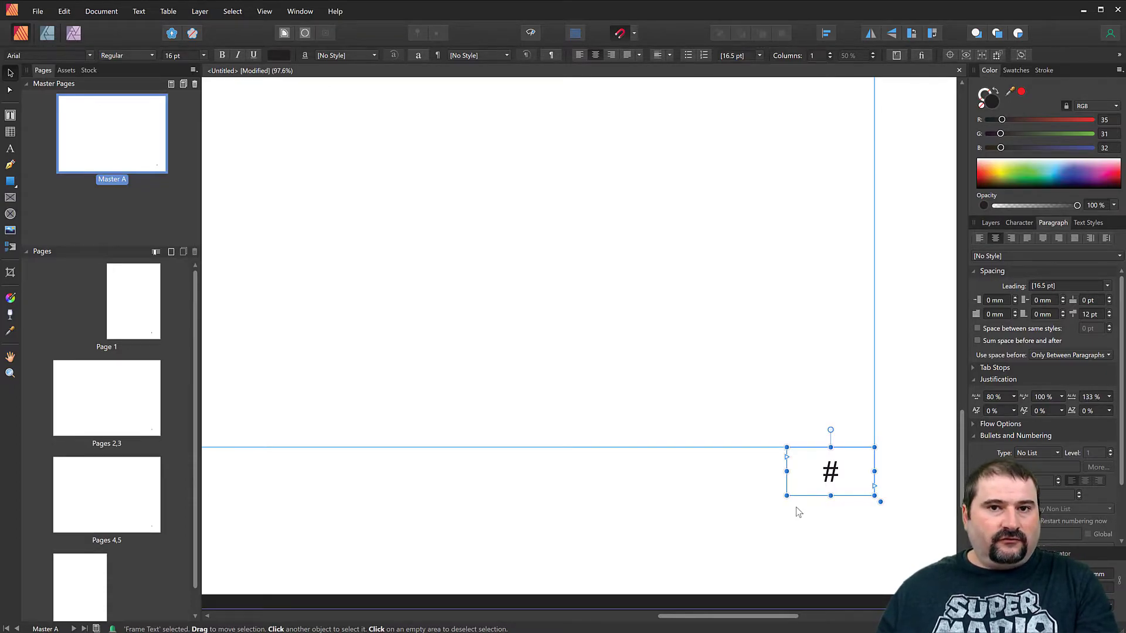
pyautogui.doubleClick(842, 474)
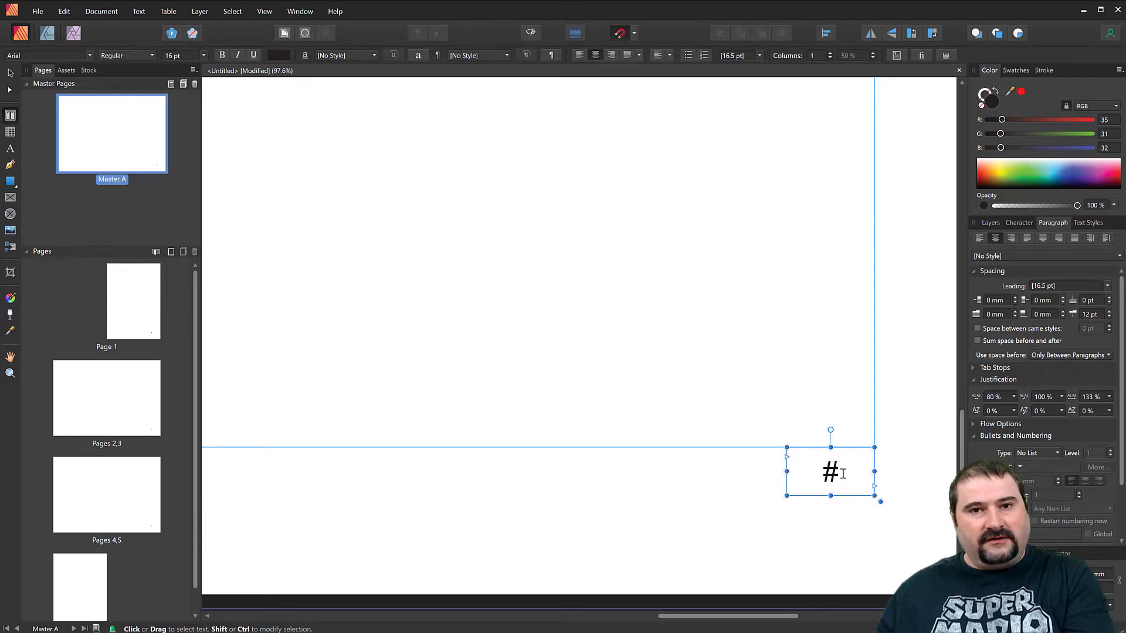
pyautogui.click(1011, 238)
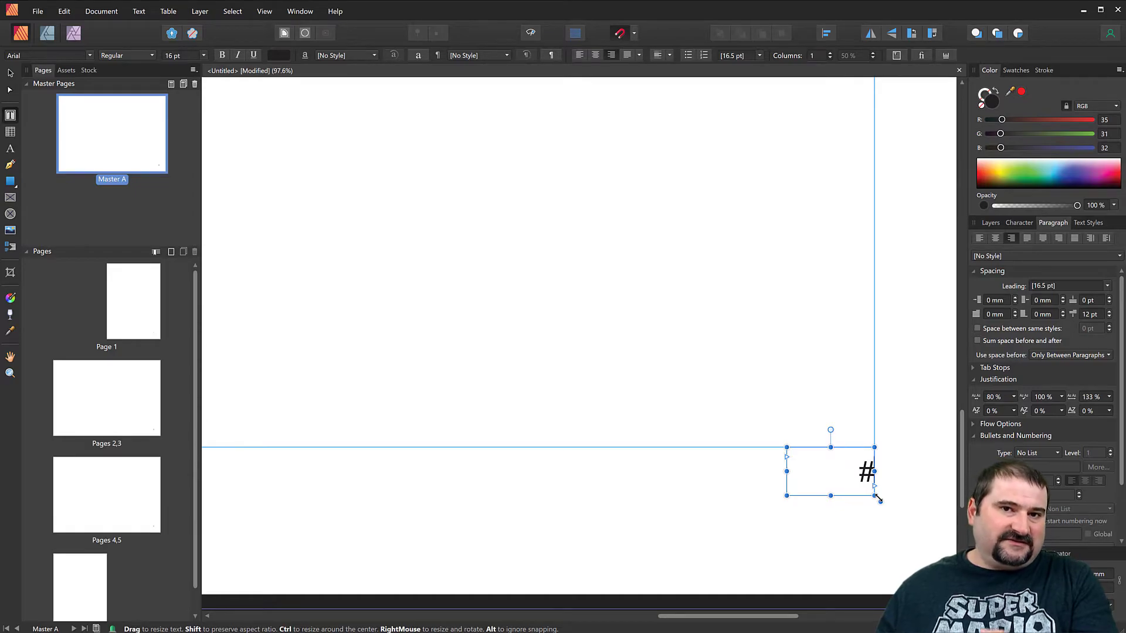
# Place a copy of the page number frame just below the left-hand page's lower outer margin corner, level with the original.
pyautogui.scroll(-4, 866, 491)
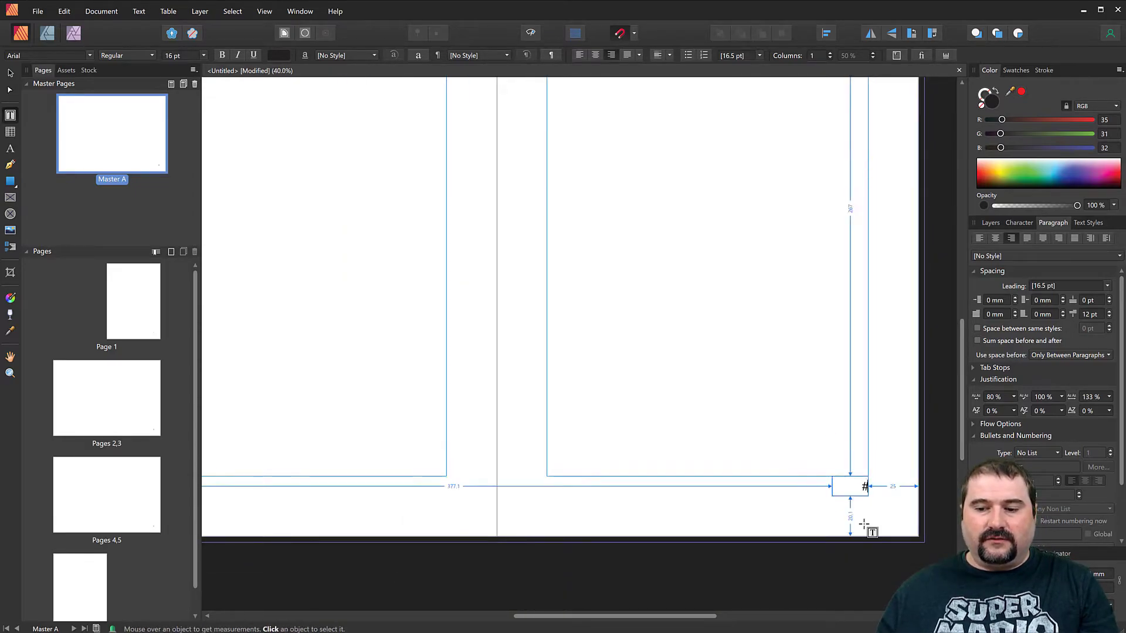
pyautogui.scroll(-1, 853, 509)
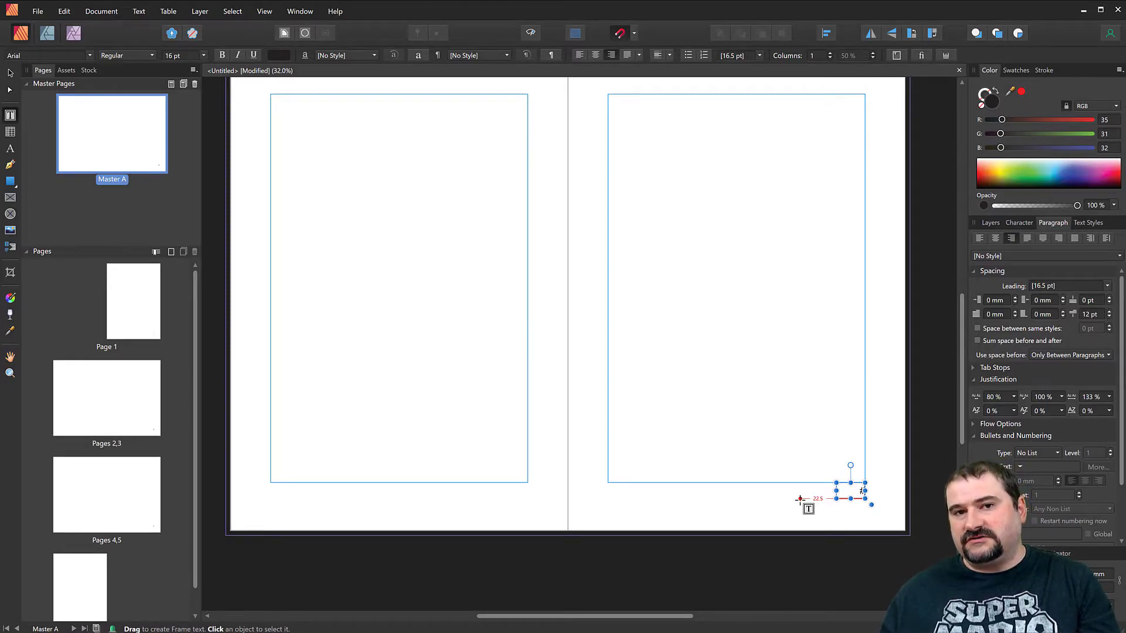
pyautogui.click(8, 72)
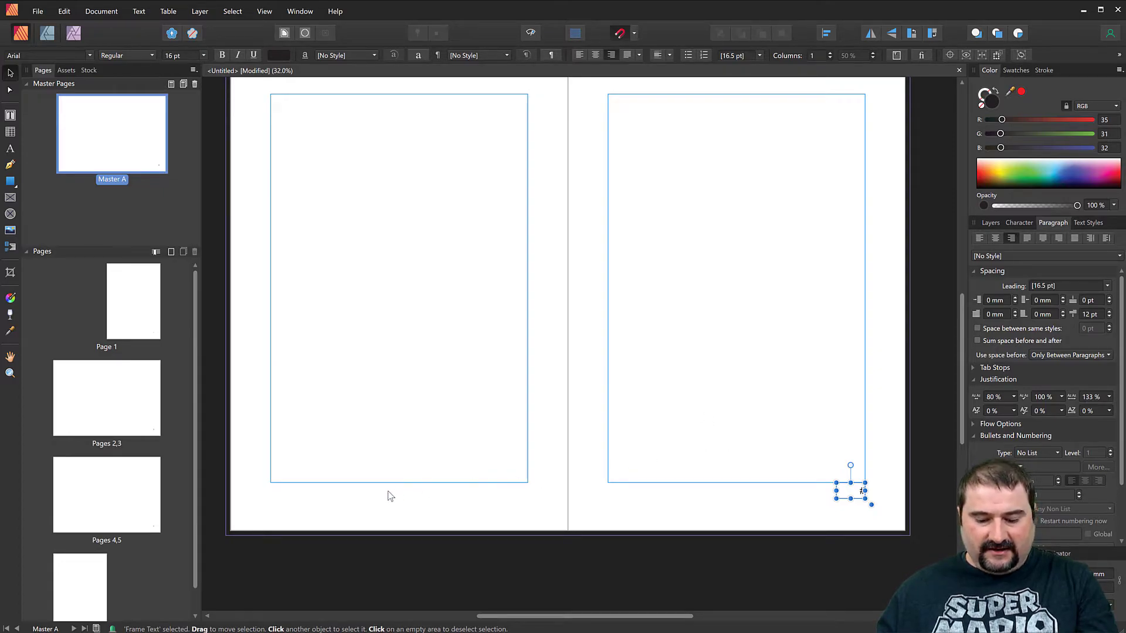
pyautogui.moveTo(860, 495)
pyautogui.mouseDown()
pyautogui.moveTo(691, 462)
pyautogui.moveTo(317, 477)
pyautogui.moveTo(295, 495)
pyautogui.mouseUp()
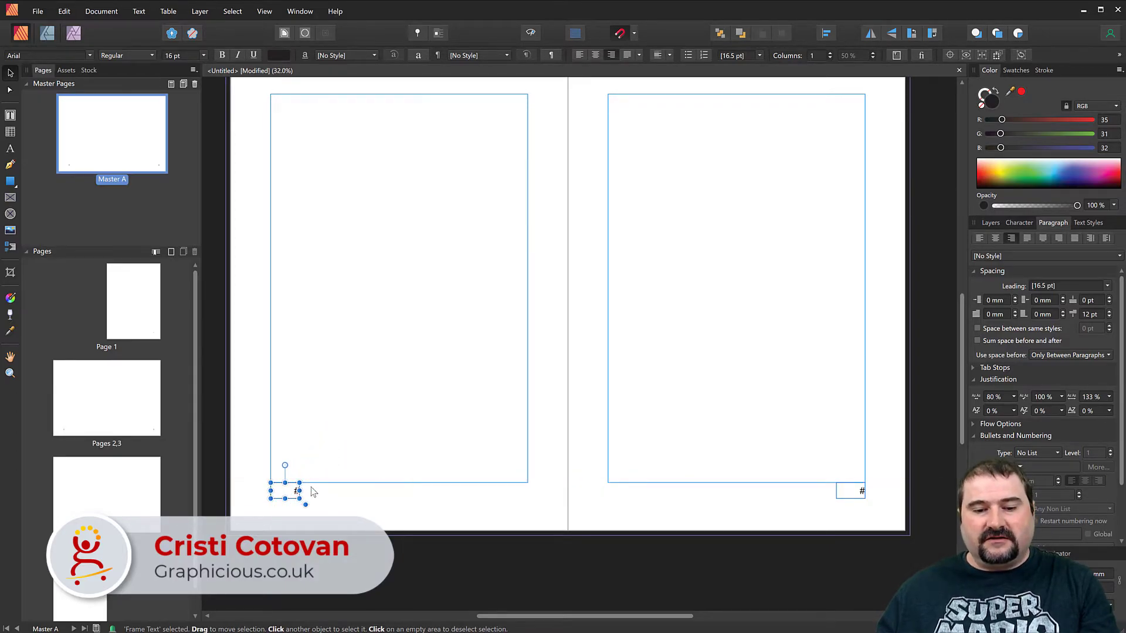
# Left-align the page number text in the frame on Master A's left-hand page.
pyautogui.press('t')
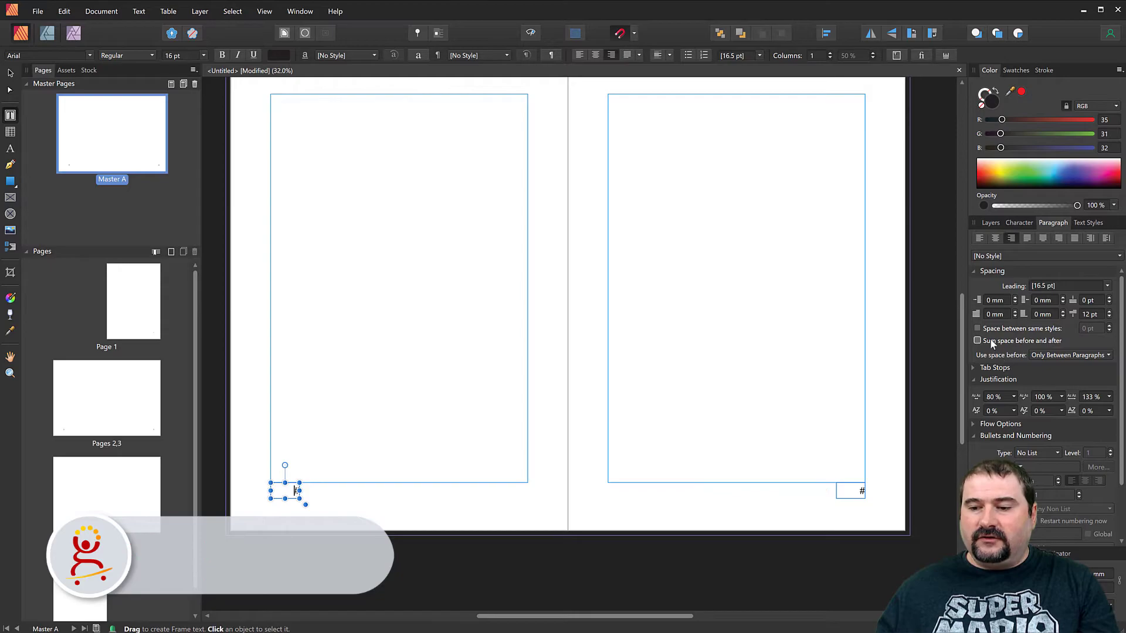
pyautogui.click(980, 239)
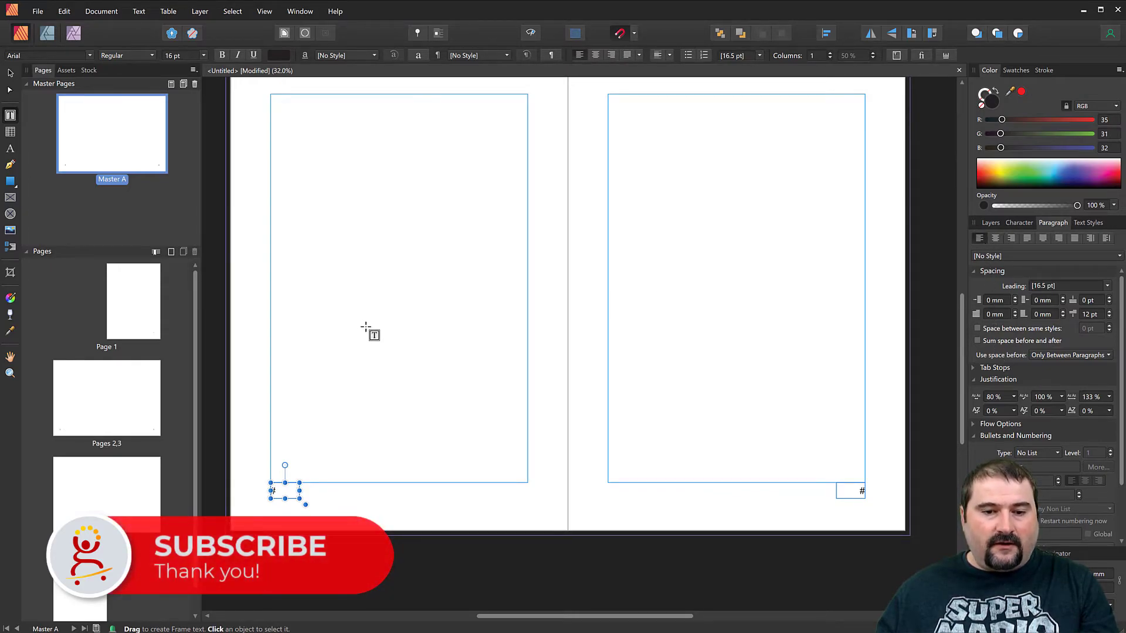
pyautogui.click(9, 73)
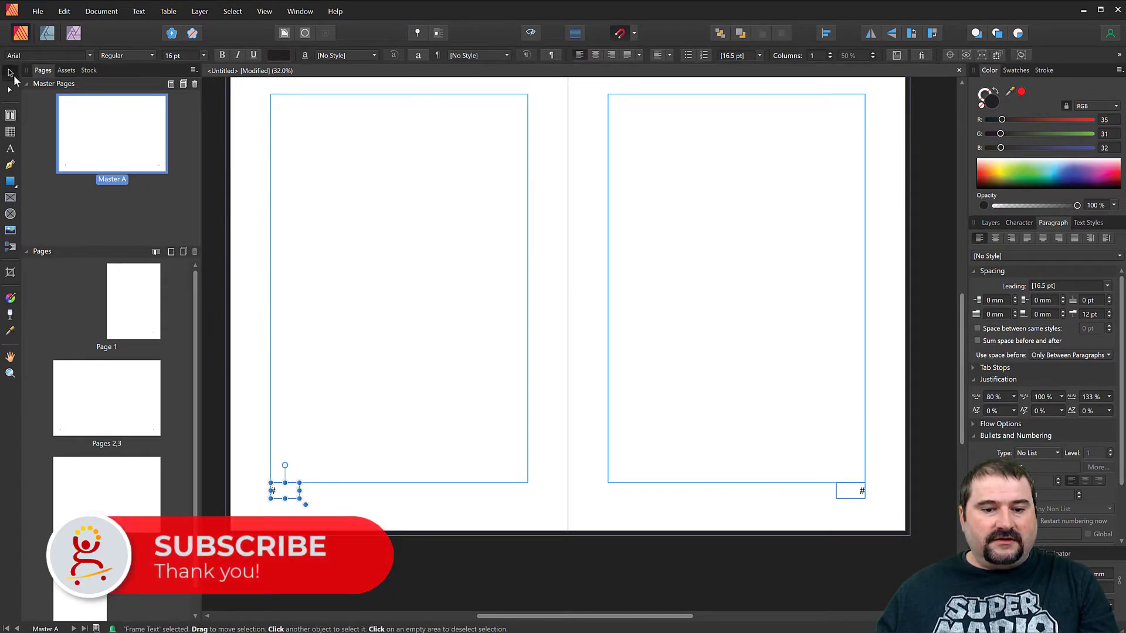
pyautogui.scroll(4, 245, 527)
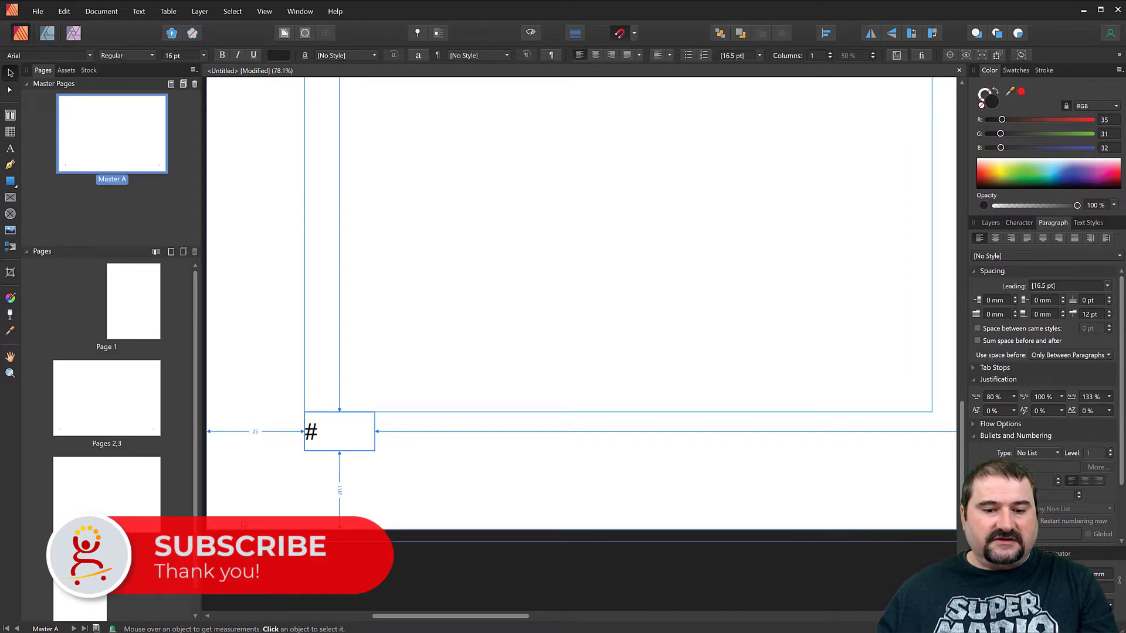
pyautogui.scroll(-5, 269, 497)
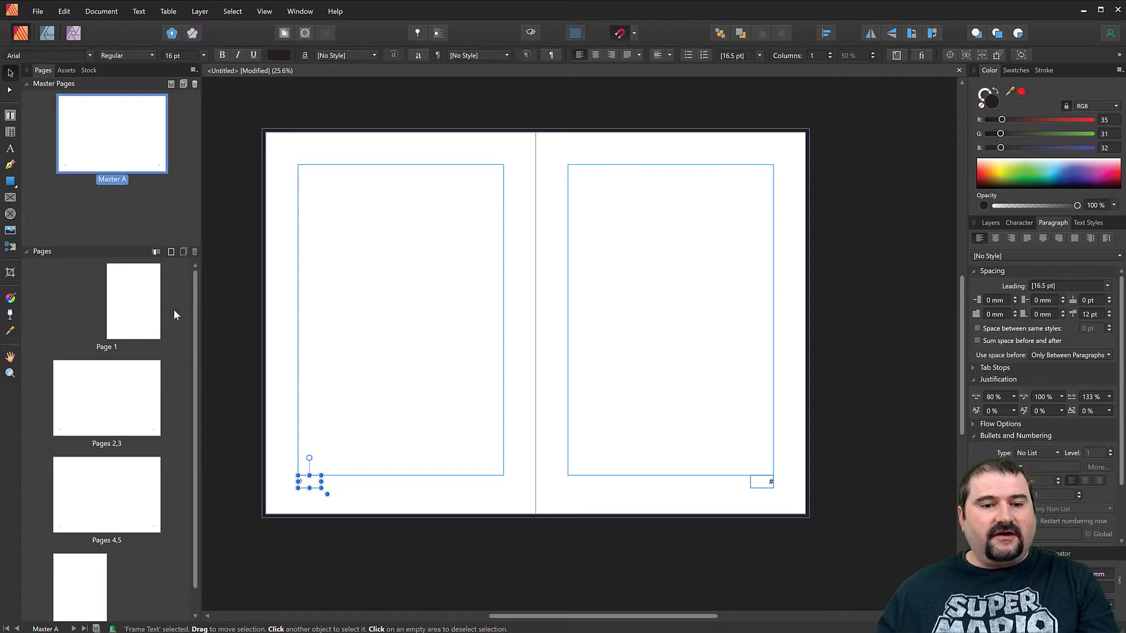
# Examine the page numbers on the document spreads from pages 2,3 through to page 6.
pyautogui.click(109, 406)
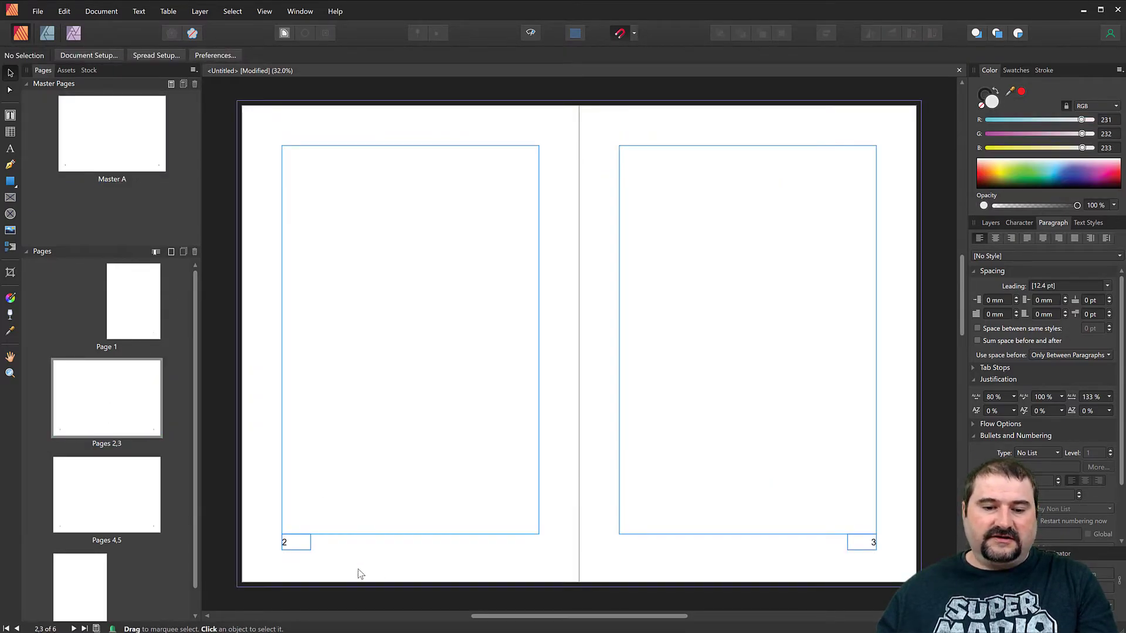
pyautogui.scroll(4, 283, 564)
pyautogui.scroll(-5, 283, 564)
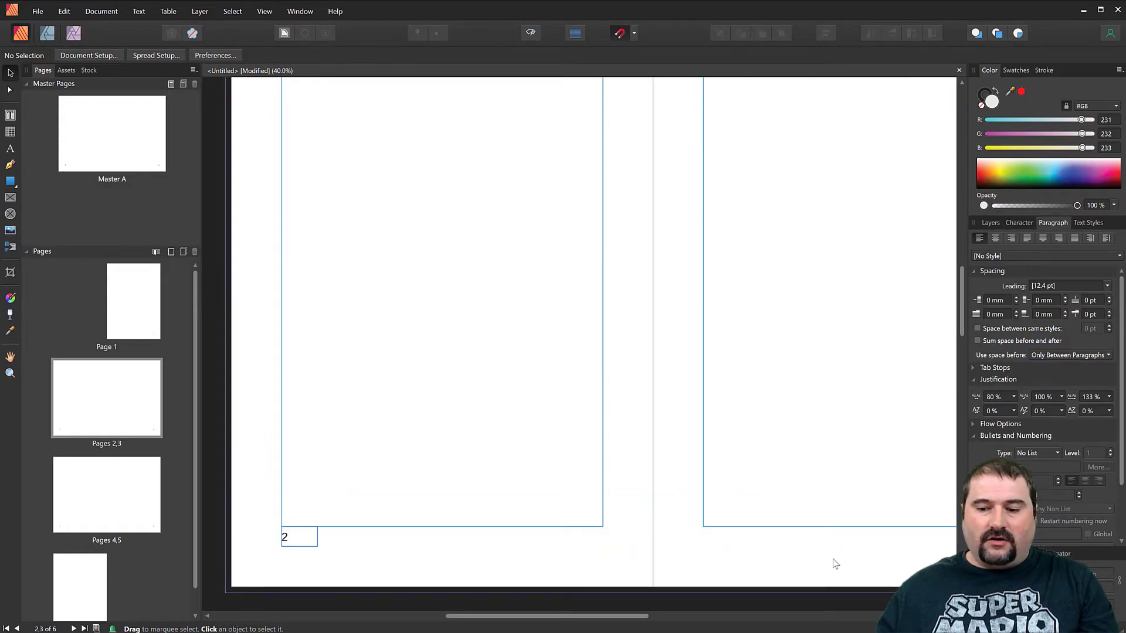
pyautogui.press('space')
pyautogui.moveTo(877, 537); pyautogui.dragTo(556, 404)
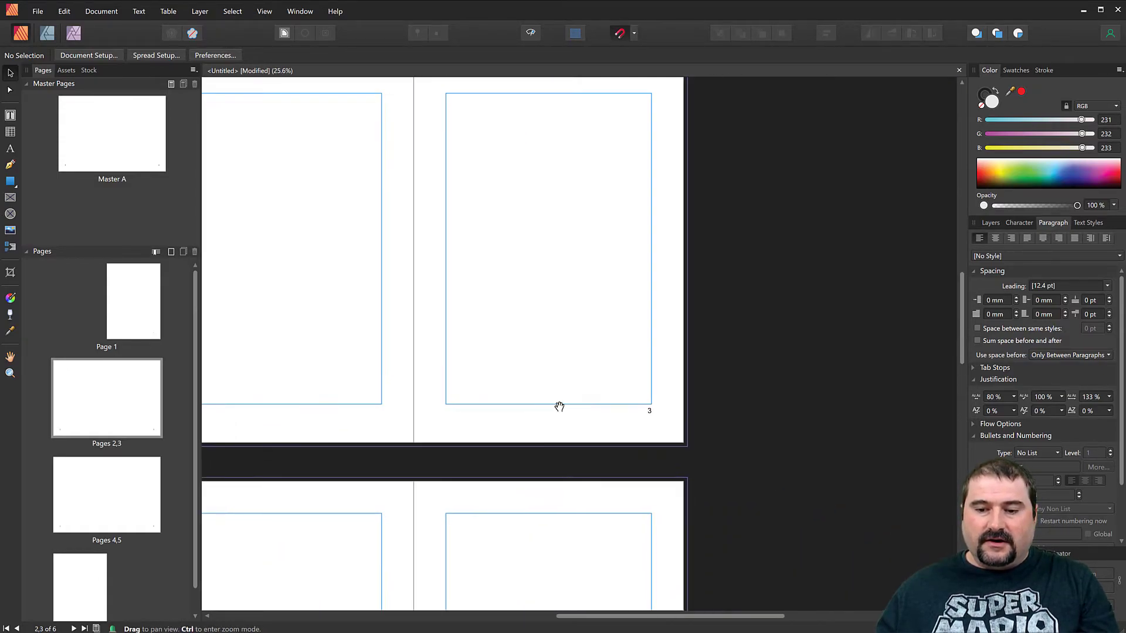
pyautogui.scroll(4, 661, 408)
pyautogui.scroll(-10, 745, 463)
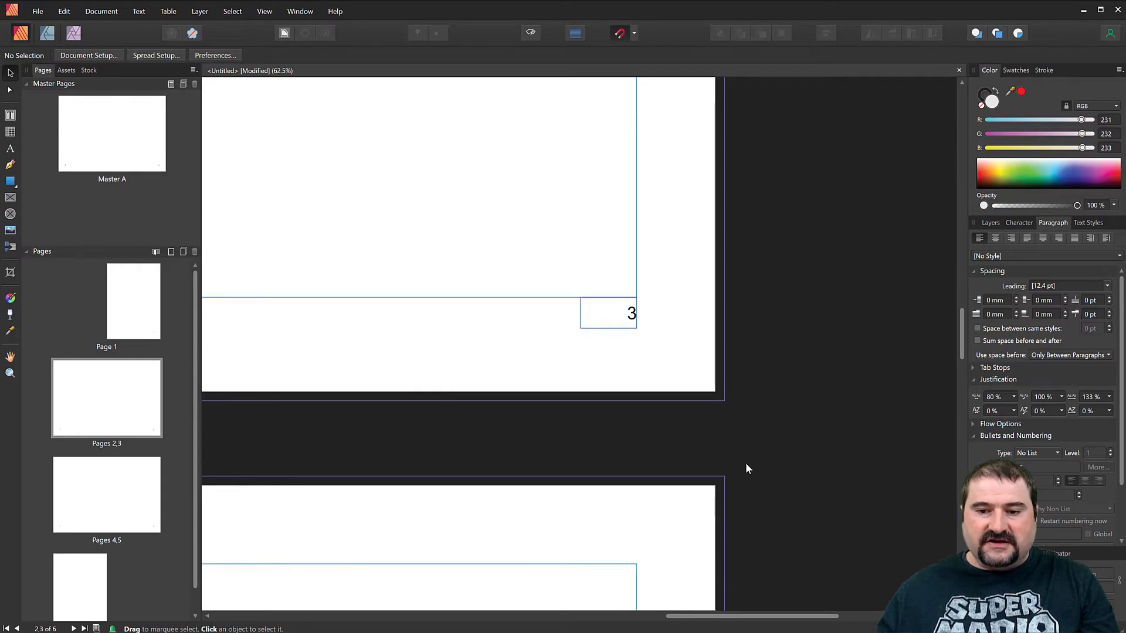
pyautogui.scroll(-6, 744, 463)
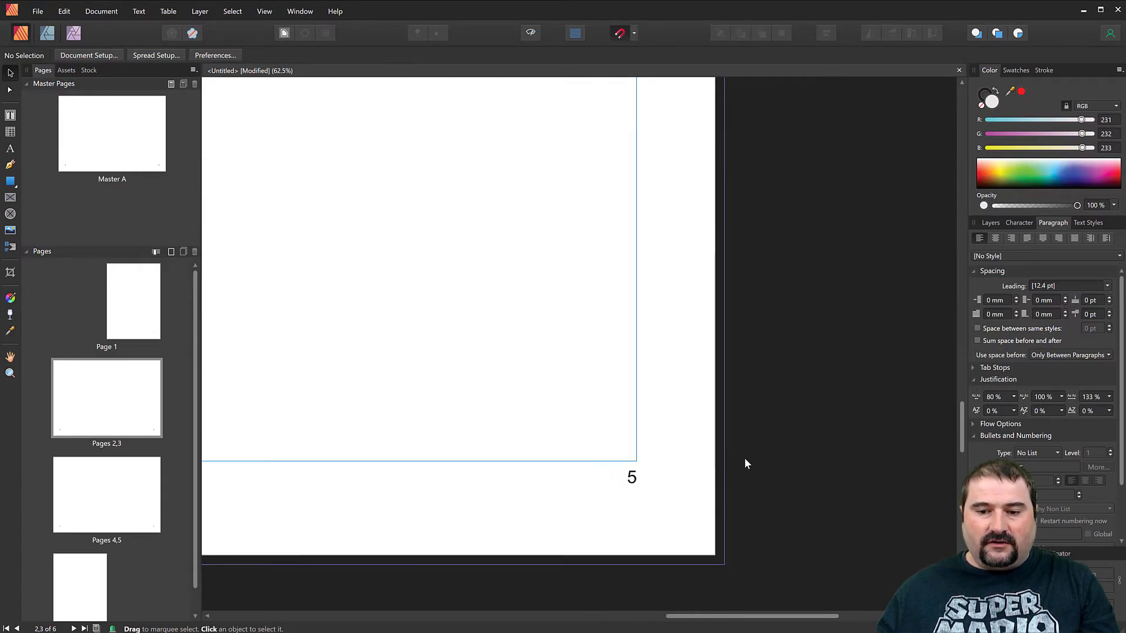
pyautogui.scroll(-5, 741, 460)
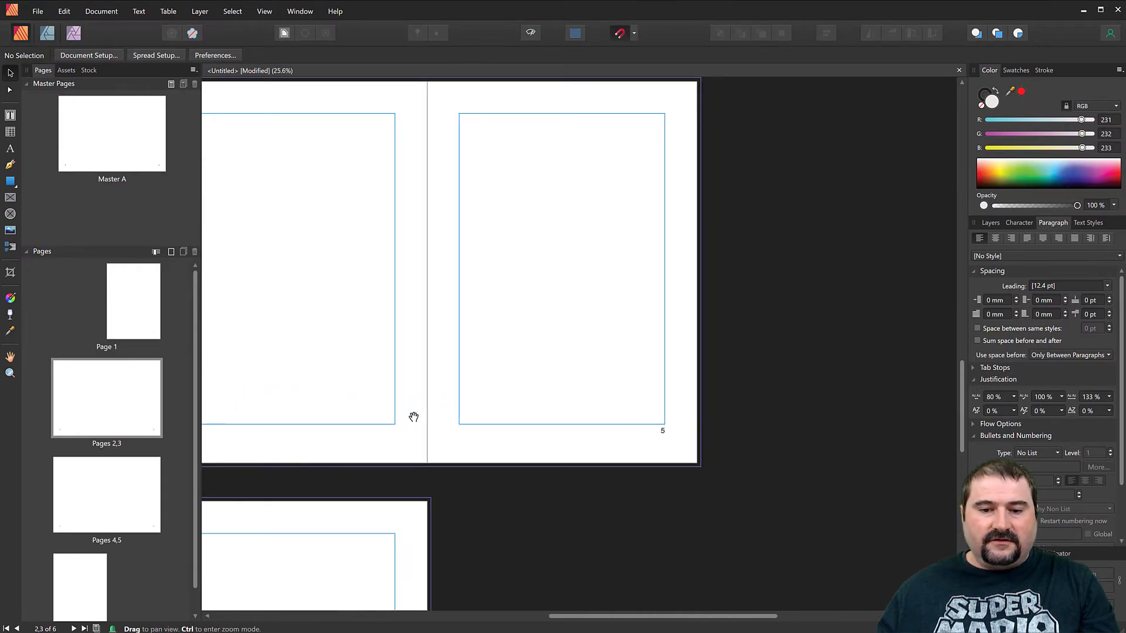
pyautogui.hscroll(-2, 410, 416)
pyautogui.scroll(-5, 548, 434)
pyautogui.scroll(-4, 532, 480)
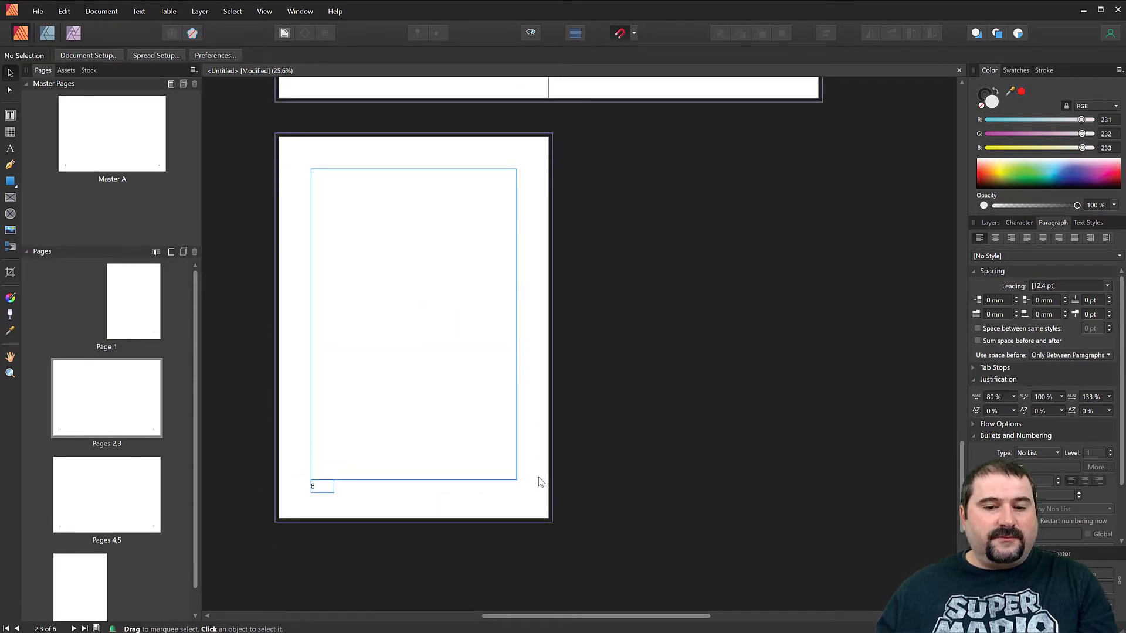
# Add three pages based on Master A after page 3 and check the numbering of the spreads that follow.
pyautogui.scroll(-1, 174, 443)
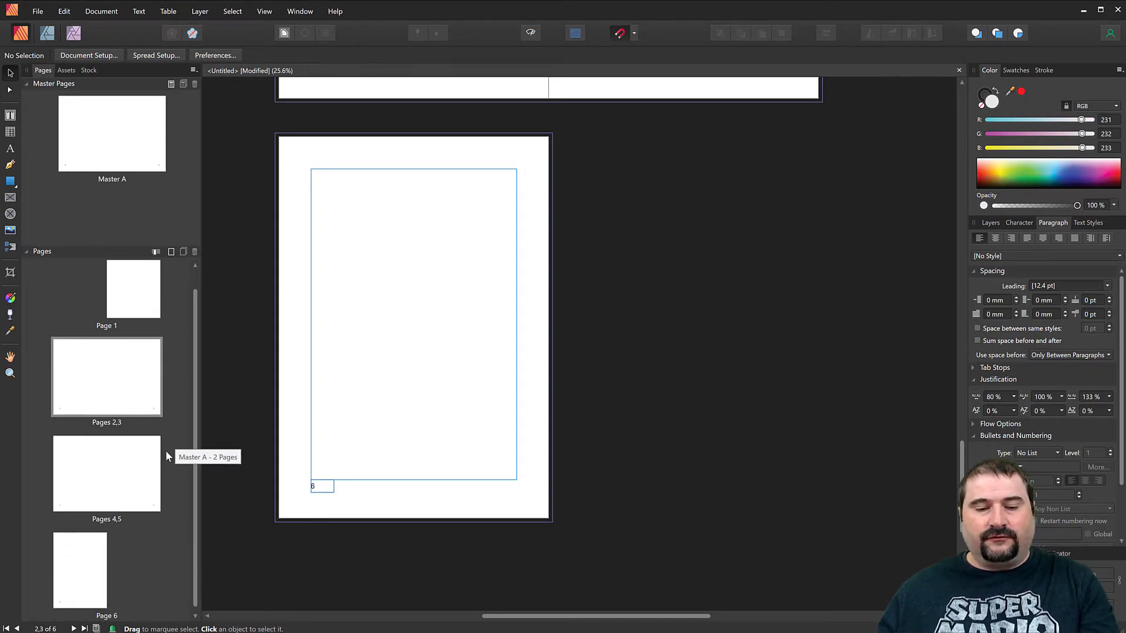
pyautogui.rightClick(127, 383)
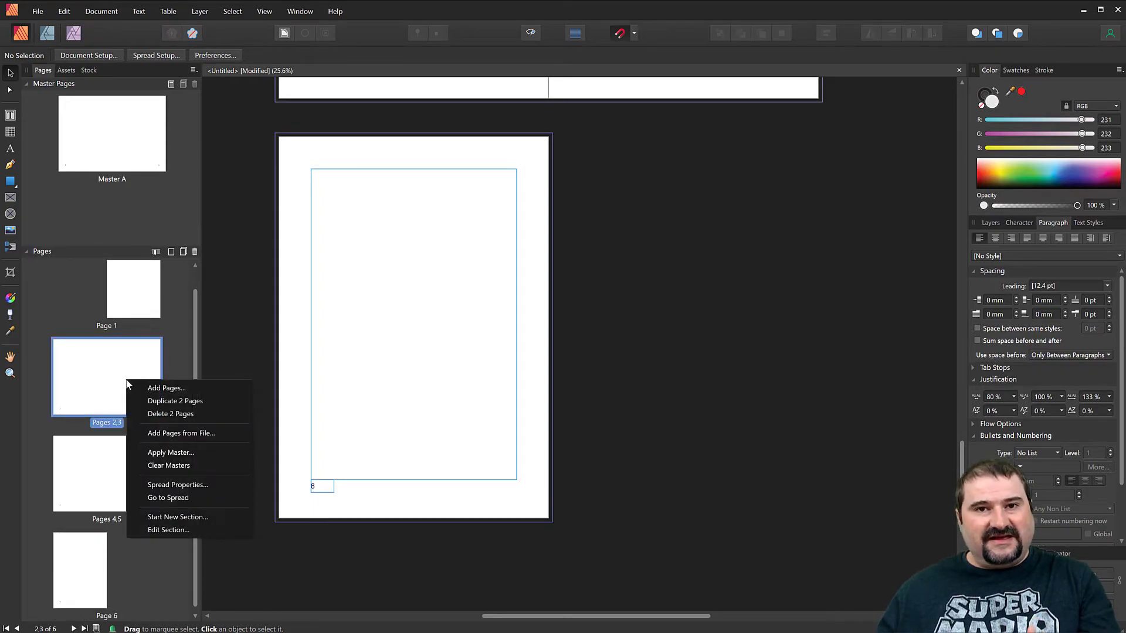
pyautogui.click(161, 390)
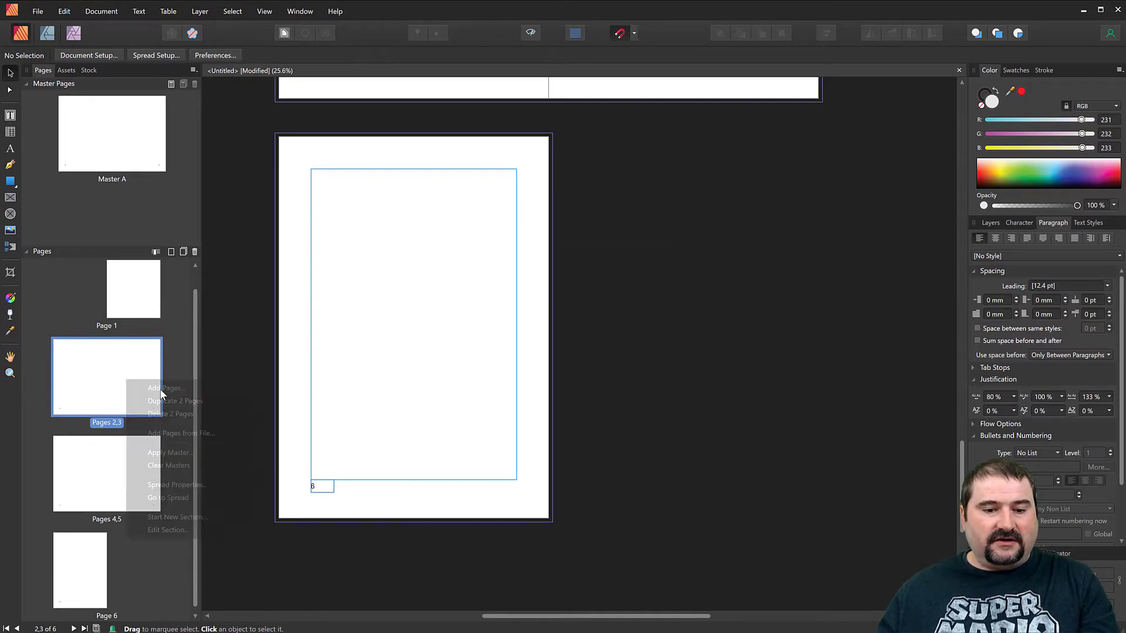
pyautogui.click(566, 278)
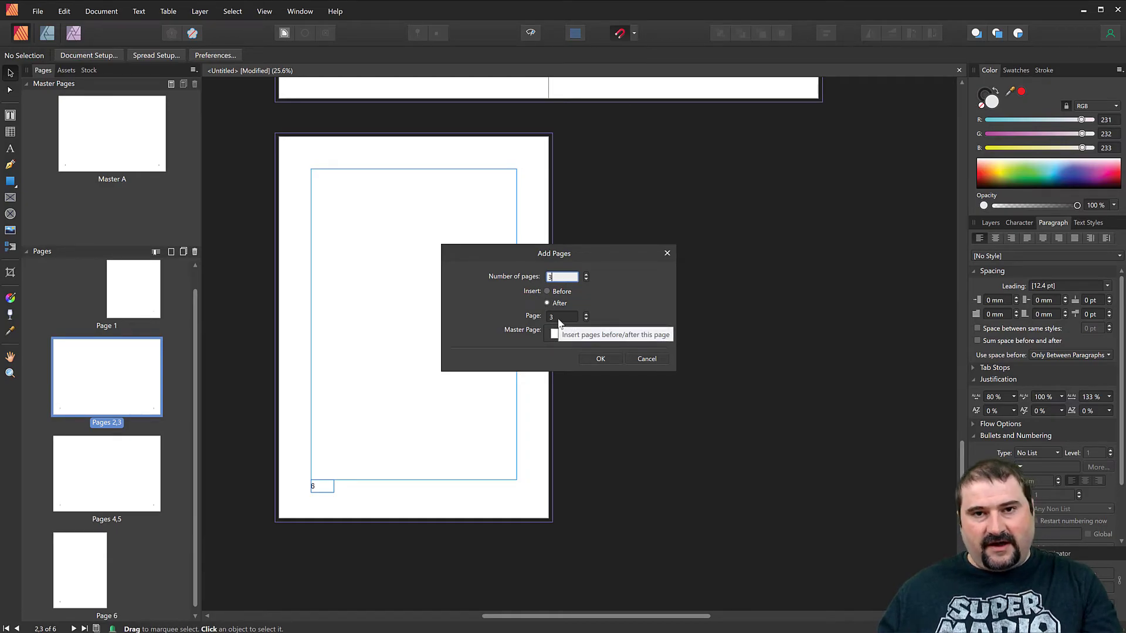
pyautogui.click(601, 358)
pyautogui.scroll(-5, 592, 431)
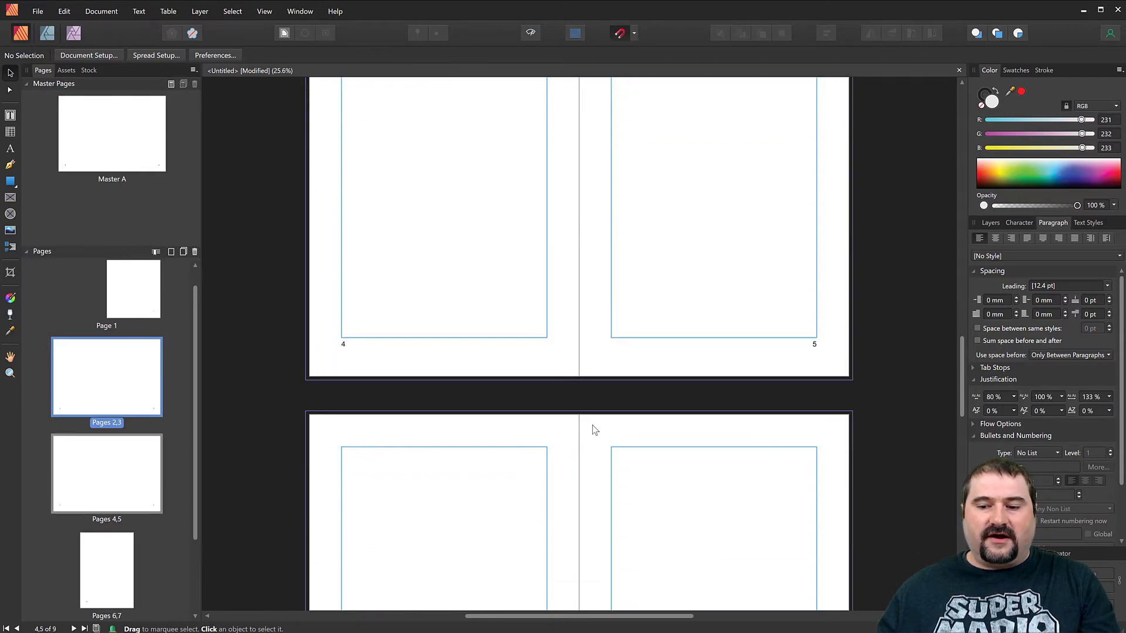
pyautogui.scroll(9, 596, 427)
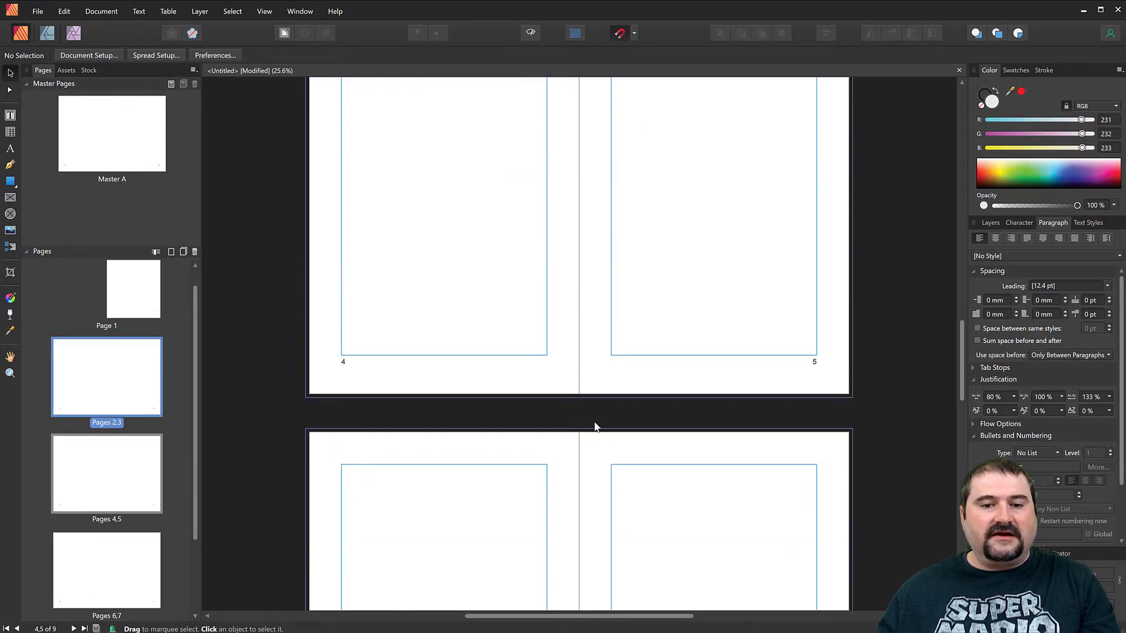
pyautogui.scroll(-3, 596, 427)
pyautogui.scroll(-4, 596, 427)
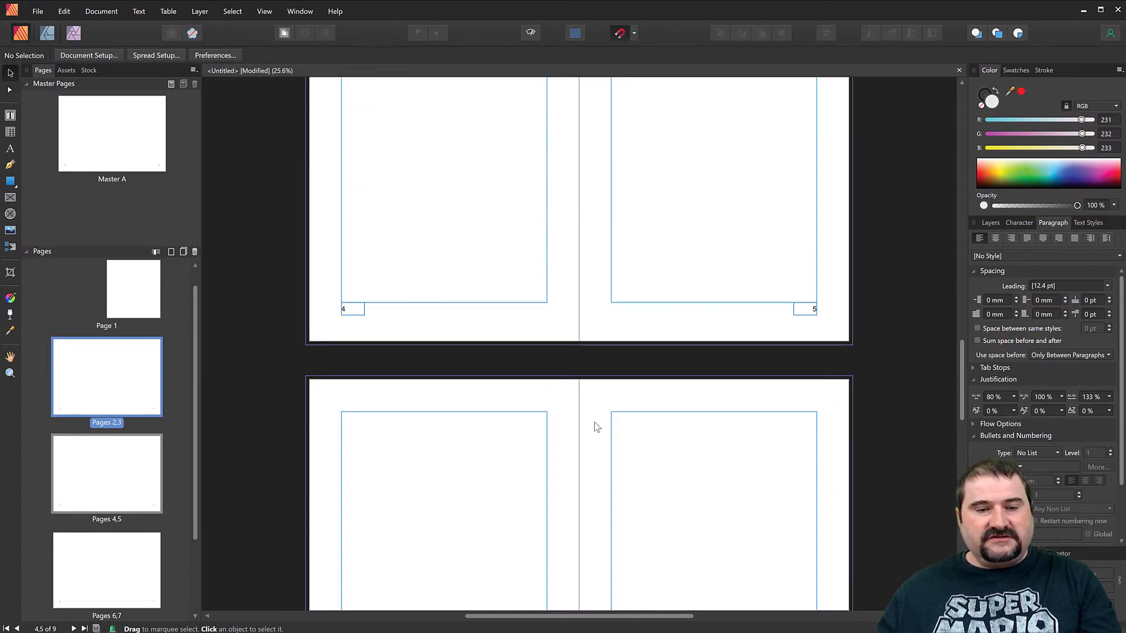
# Add two pages after page 3 with the master page set to None, and compare them with the neighbouring numbered spreads.
pyautogui.rightClick(135, 369)
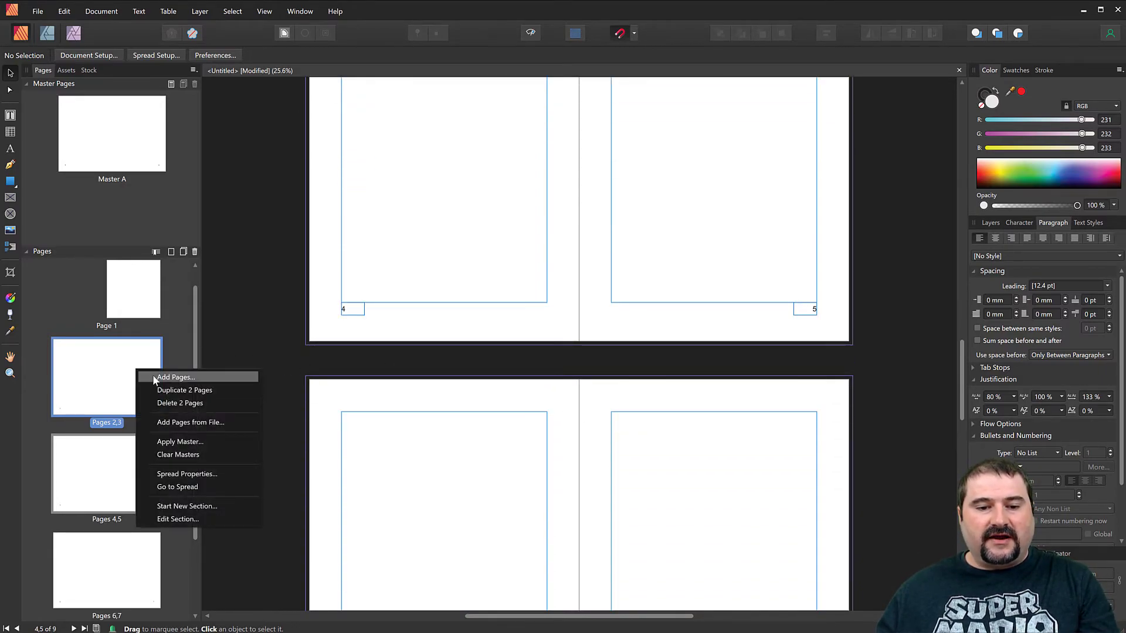
pyautogui.click(153, 376)
pyautogui.moveTo(556, 254); pyautogui.dragTo(558, 232)
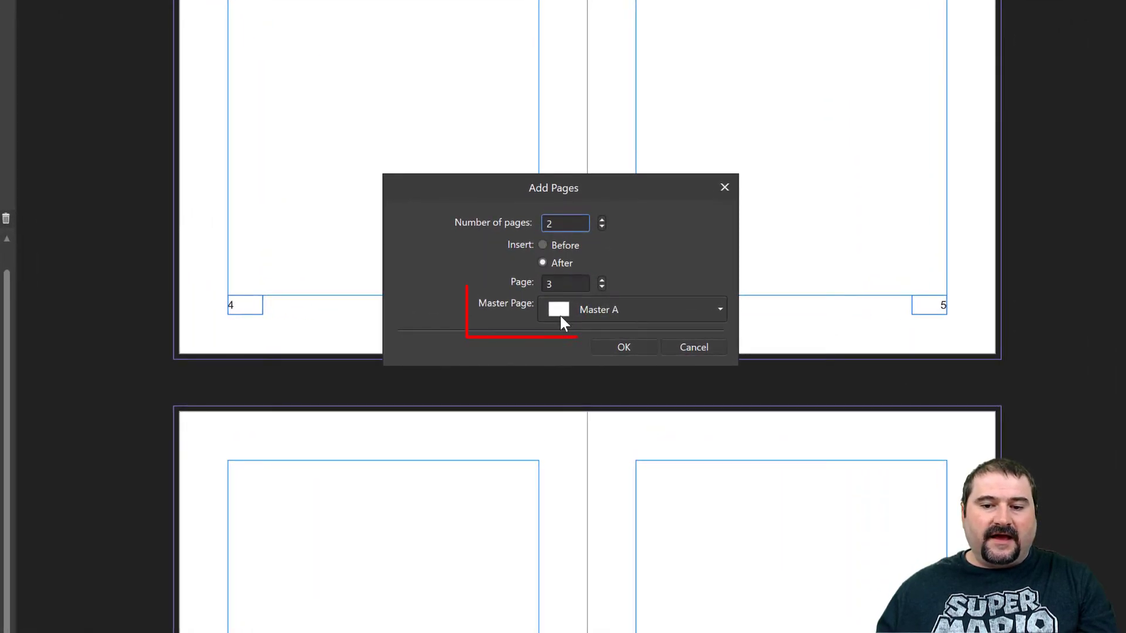
pyautogui.click(586, 309)
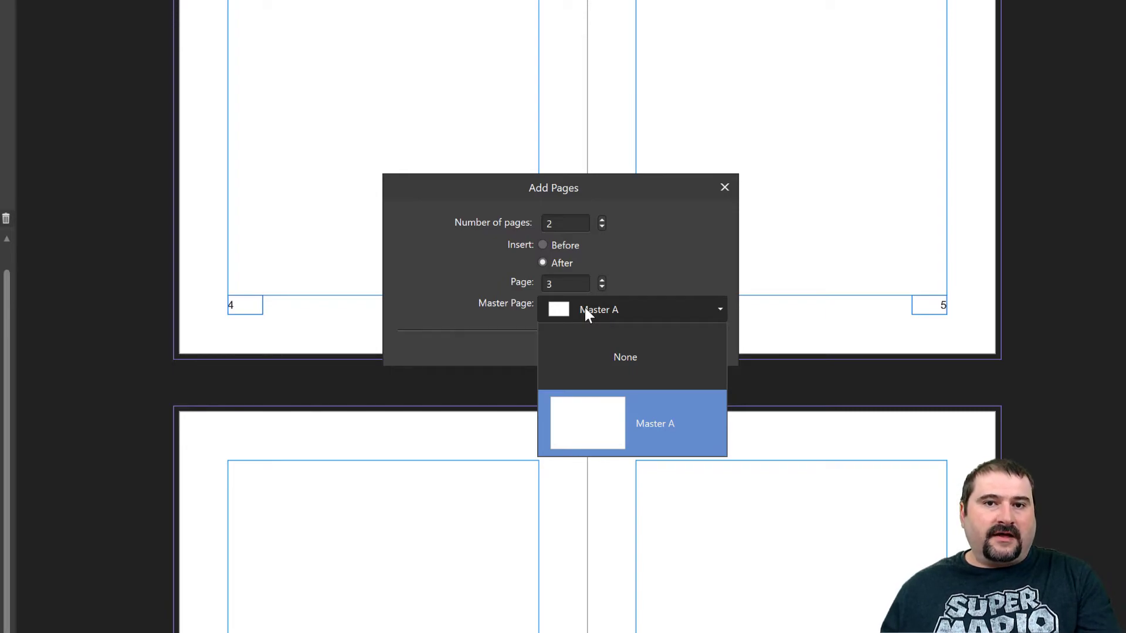
pyautogui.click(587, 355)
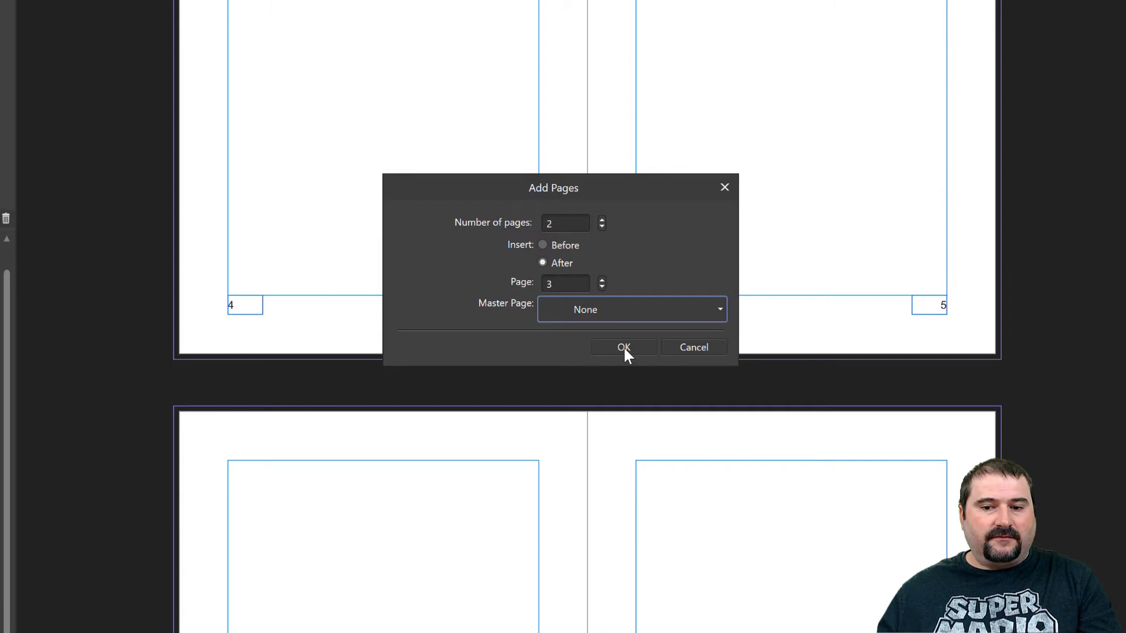
pyautogui.click(624, 347)
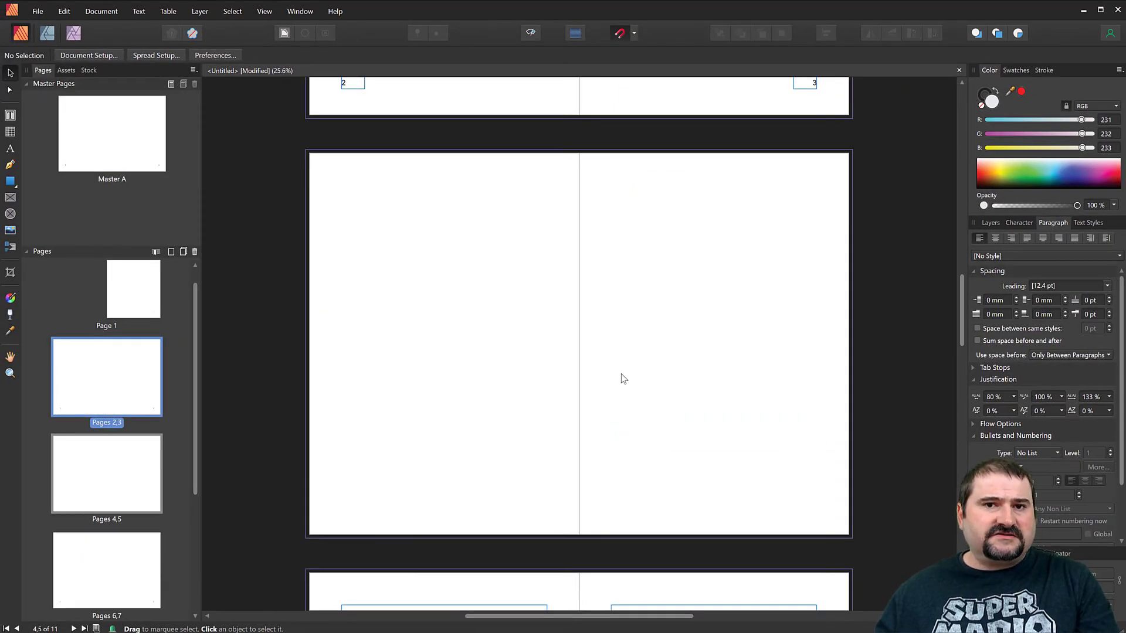
pyautogui.scroll(-5, 640, 387)
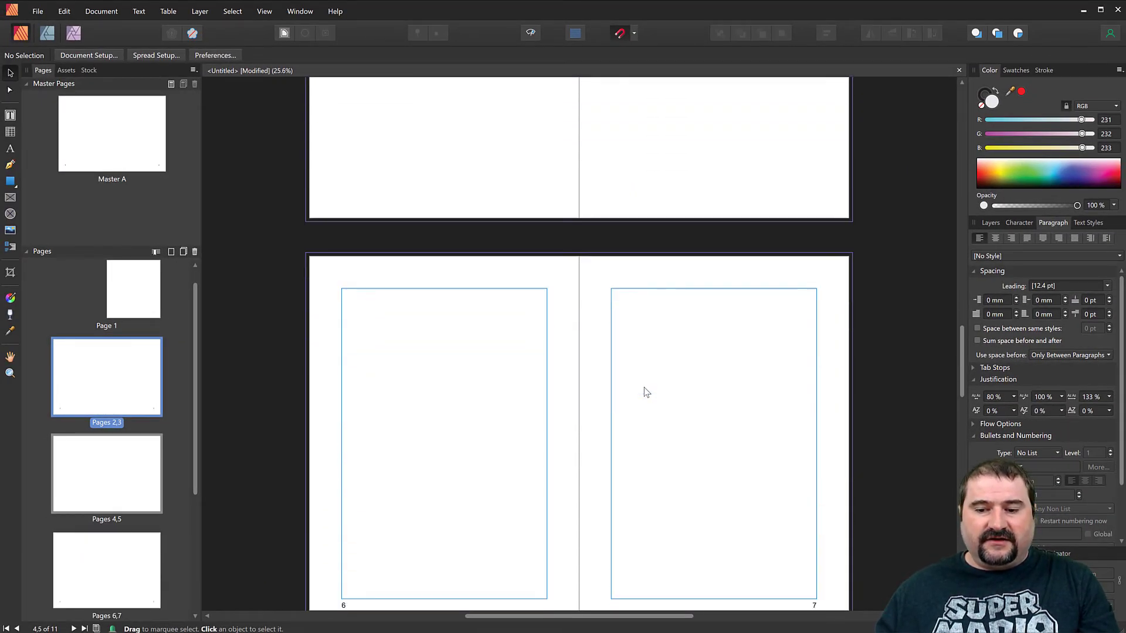
pyautogui.scroll(5, 645, 391)
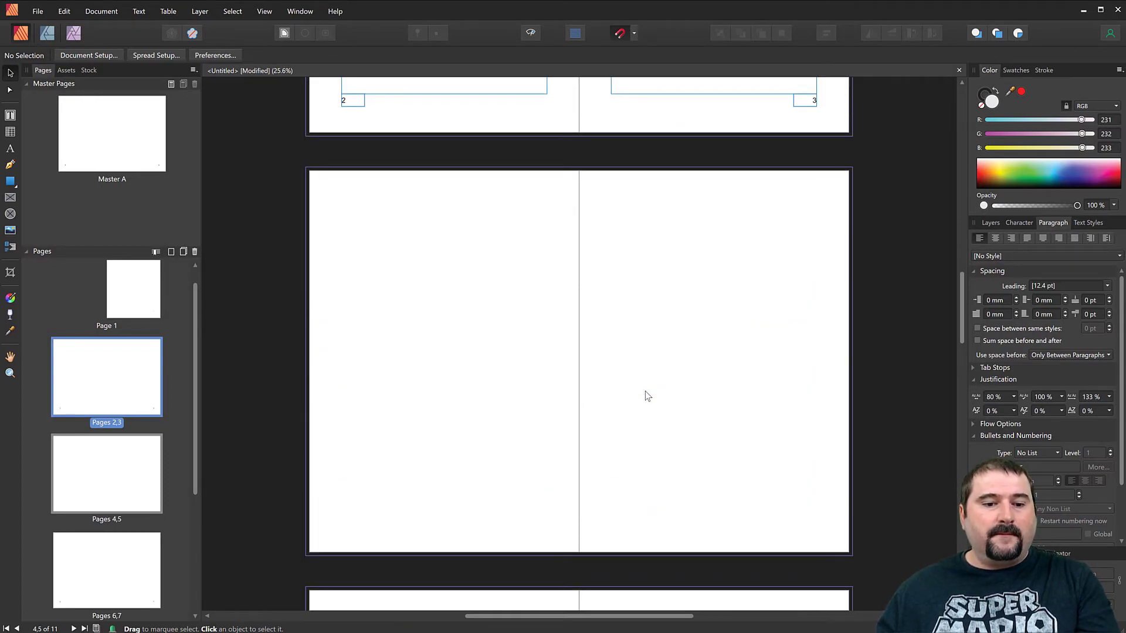
pyautogui.scroll(2, 493, 367)
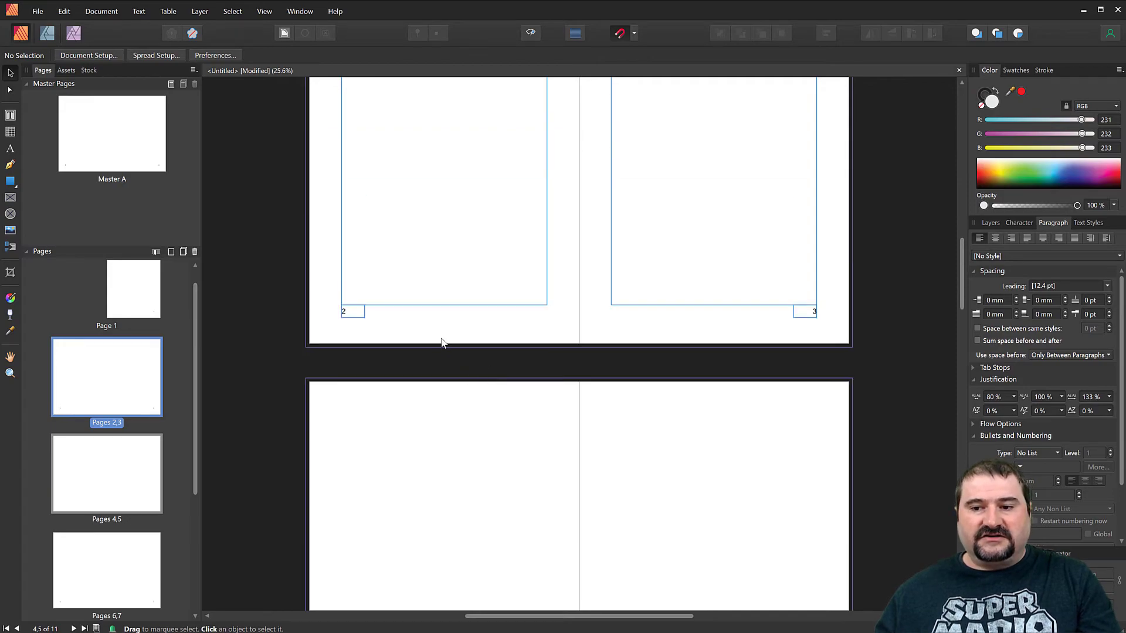
pyautogui.scroll(-2, 565, 357)
# Apply Master A to pages 4-5 and check the page numbers on the surrounding spreads.
pyautogui.doubleClick(113, 485)
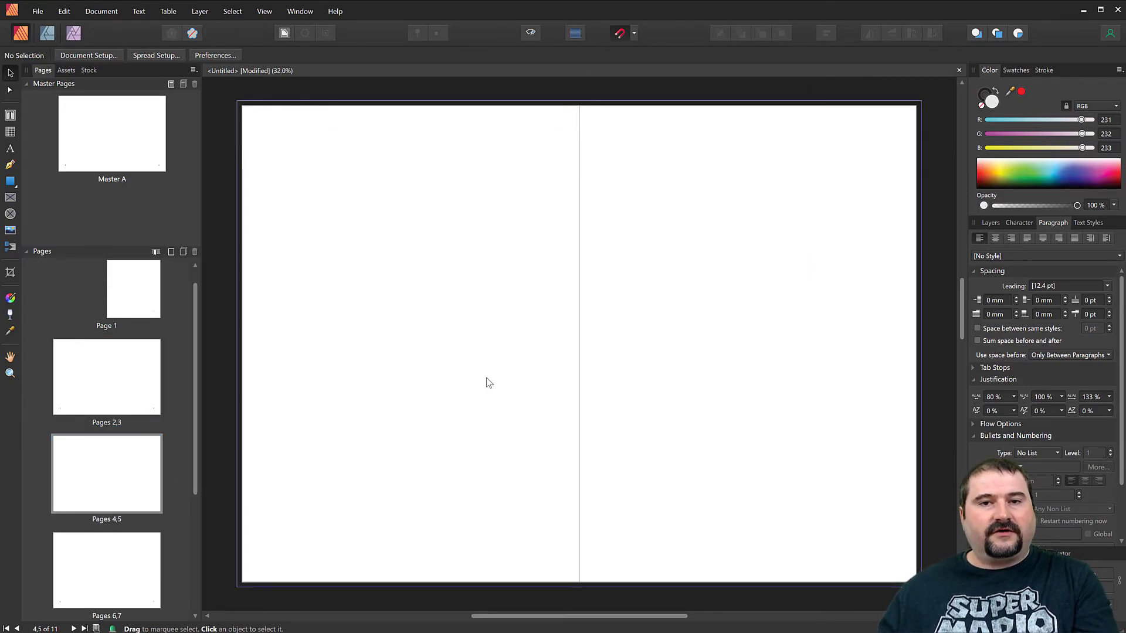
pyautogui.rightClick(94, 484)
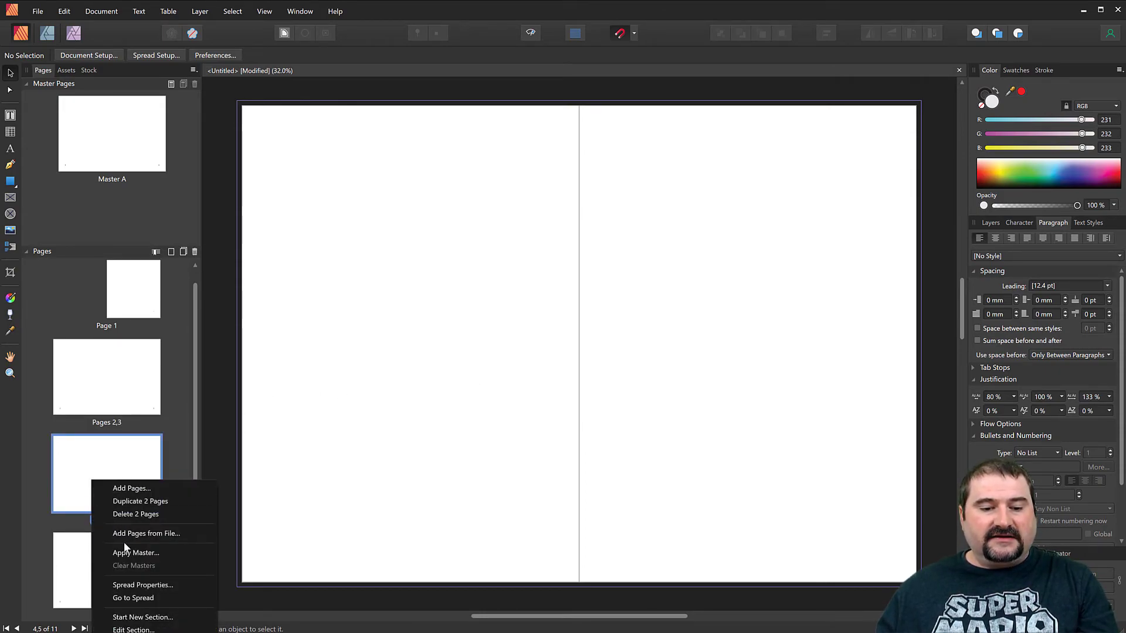
pyautogui.click(135, 553)
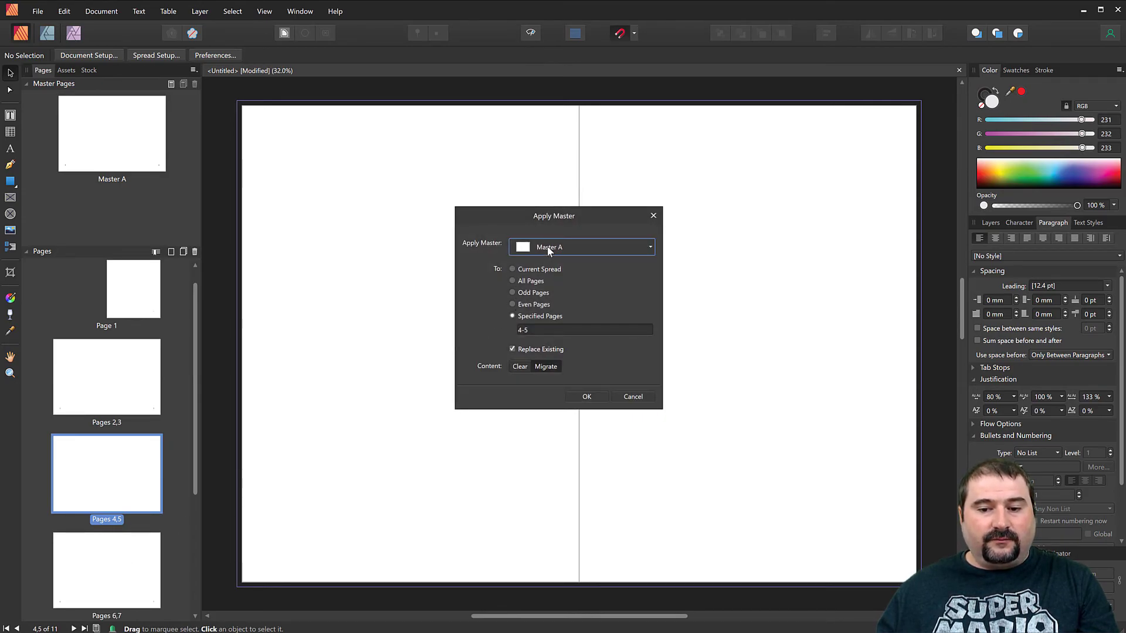
pyautogui.click(587, 397)
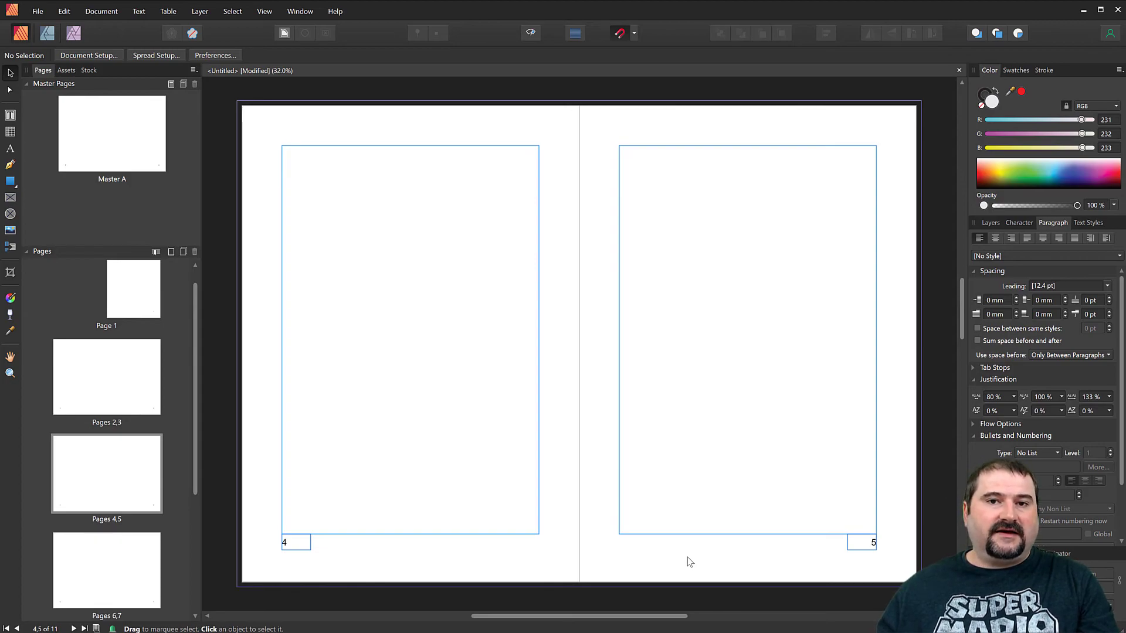
pyautogui.scroll(-5, 687, 560)
pyautogui.scroll(4, 687, 560)
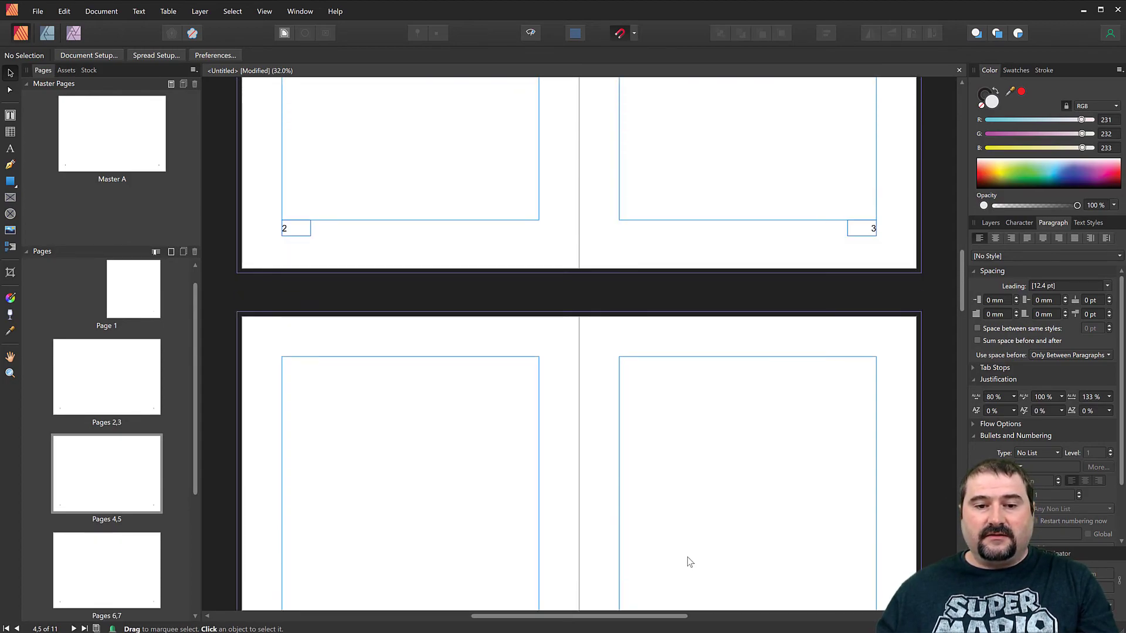
pyautogui.scroll(-8, 687, 560)
pyautogui.scroll(1, 683, 559)
pyautogui.scroll(5, 683, 559)
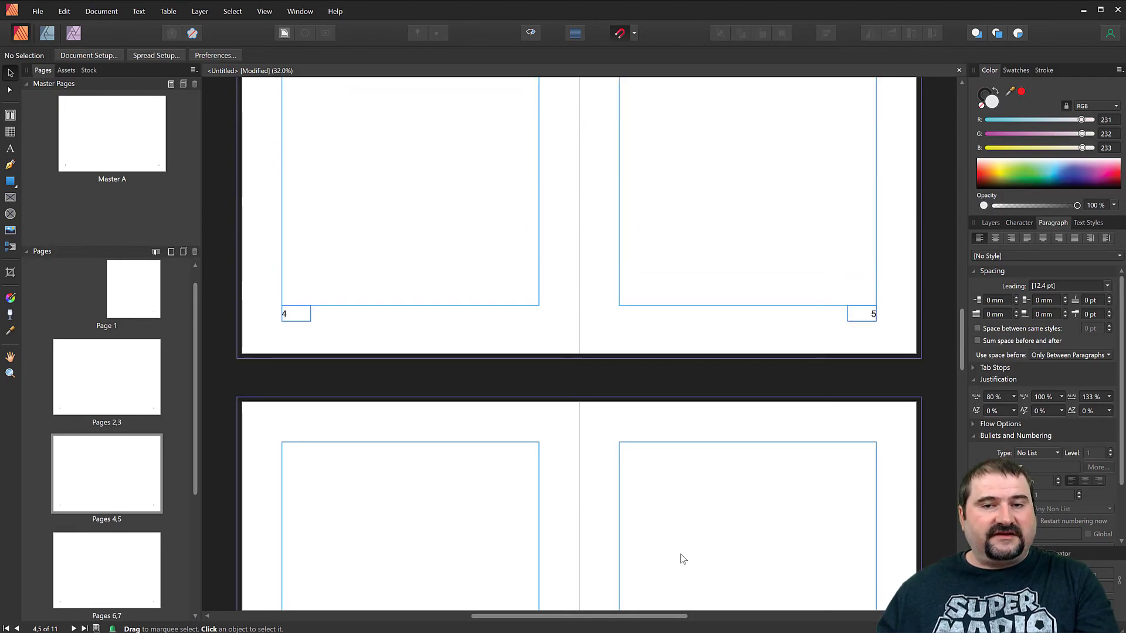